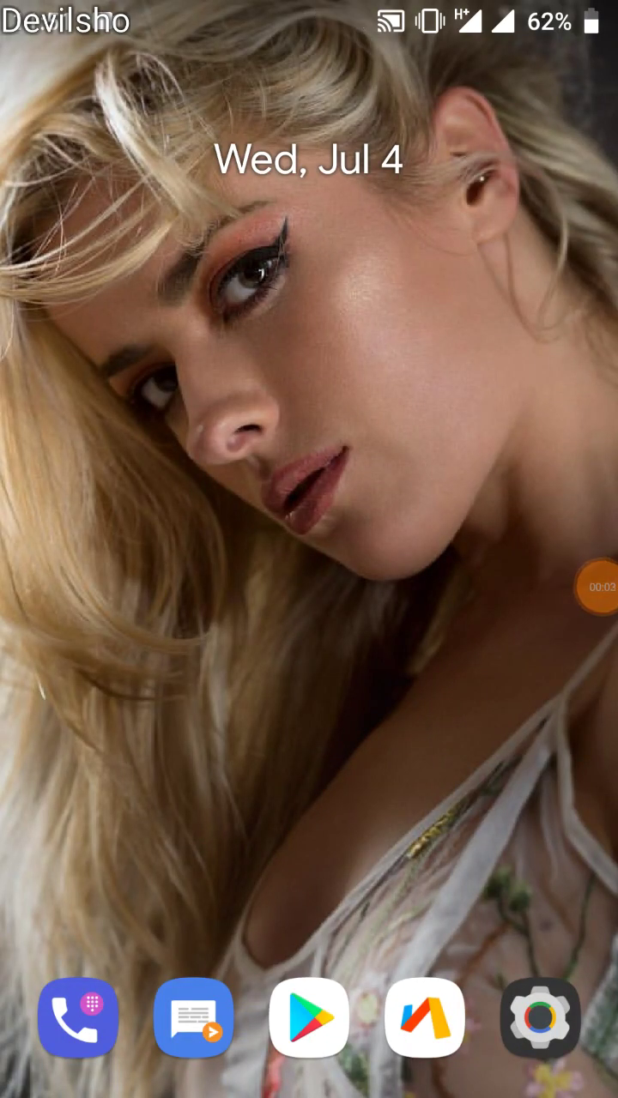
# Step: Pull down and dismiss the notification shade, then swipe up to open the app drawer
pyautogui.moveTo(309, 815)
pyautogui.mouseDown()
pyautogui.moveTo(309, 301)
pyautogui.moveTo(309, 858)
pyautogui.mouseUp()
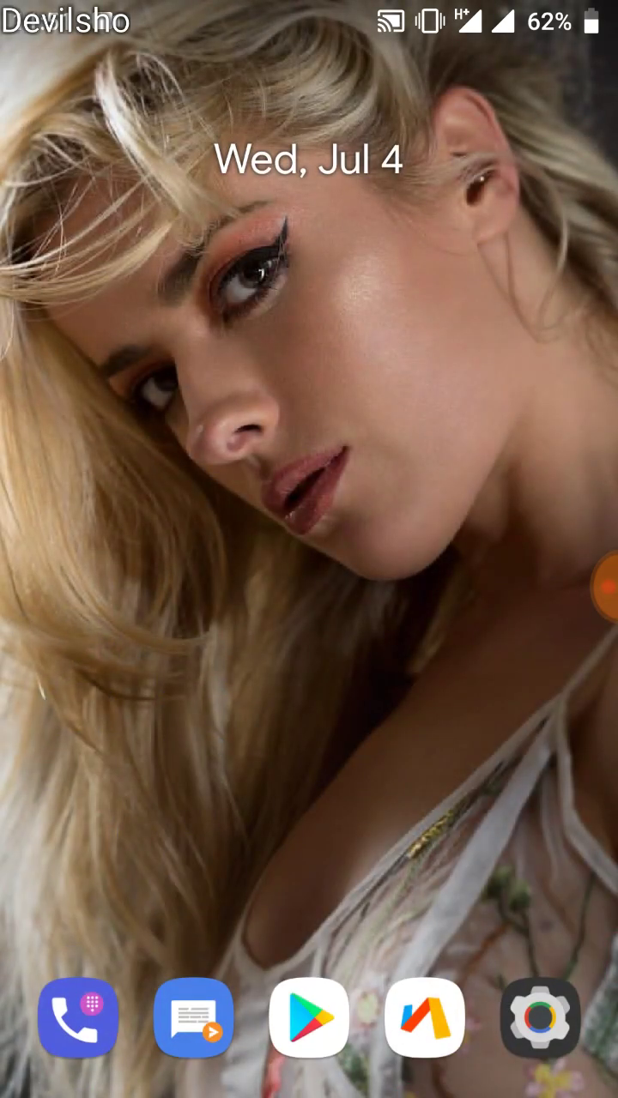
pyautogui.moveTo(420, 826); pyautogui.dragTo(421, 986)
pyautogui.moveTo(326, 715); pyautogui.dragTo(326, 429)
pyautogui.moveTo(309, 9); pyautogui.dragTo(309, 515)
pyautogui.click(355, 769)
pyautogui.moveTo(309, 815); pyautogui.dragTo(309, 300)
# Step: Try to trash obb in sdcard/Android, applying to all and resuming past the warning
pyautogui.click(78, 247)
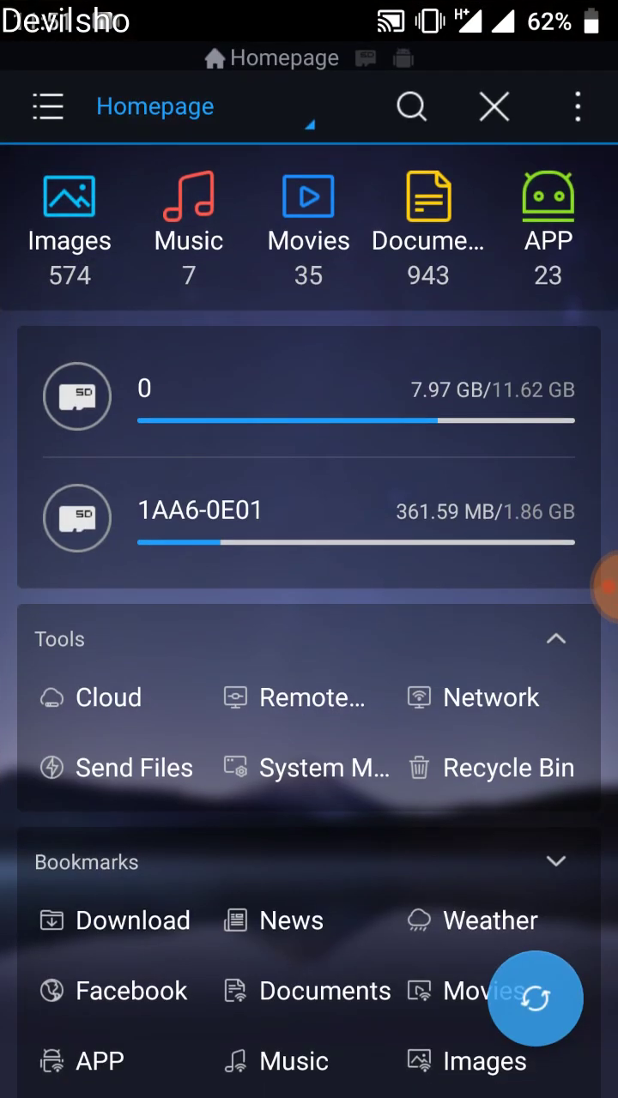
pyautogui.click(438, 639)
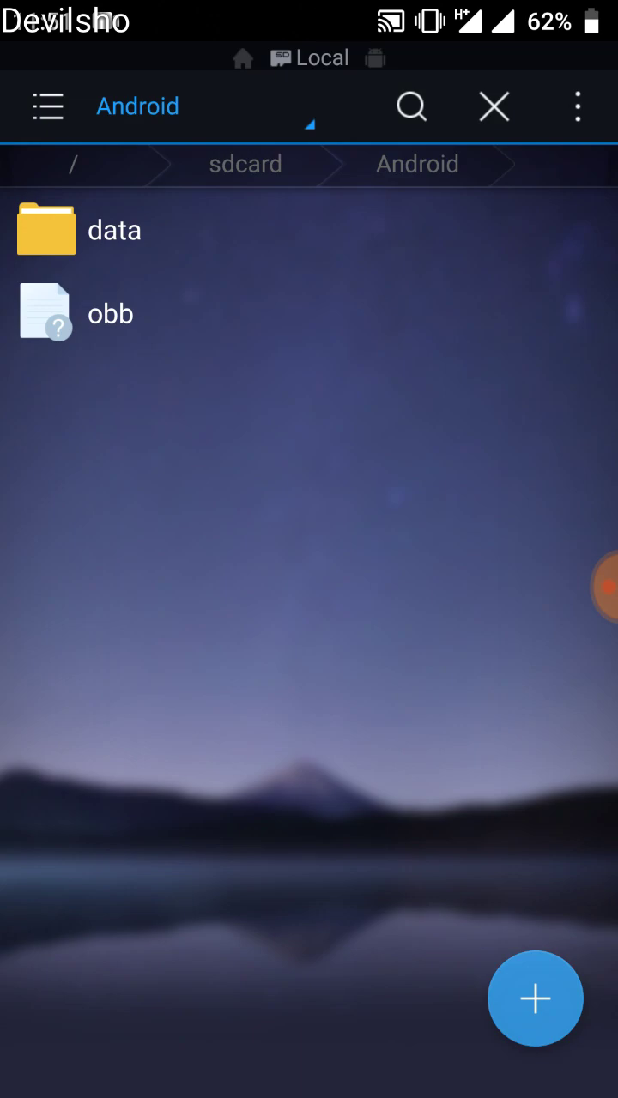
pyautogui.moveTo(412, 348); pyautogui.dragTo(575, 1082)
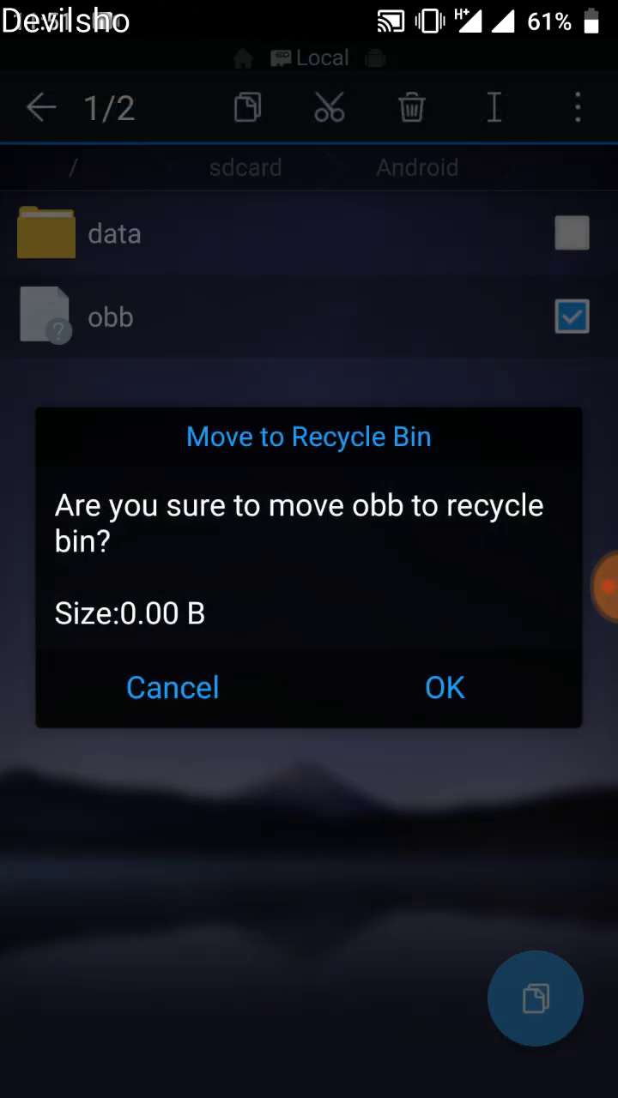
pyautogui.click(444, 686)
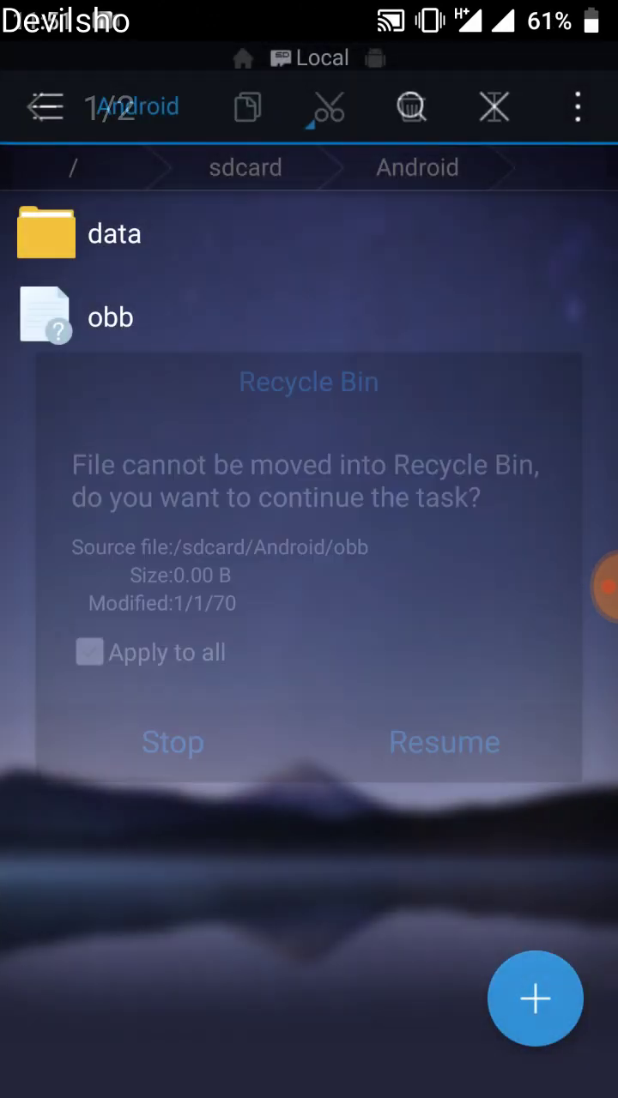
pyautogui.click(141, 651)
pyautogui.click(443, 741)
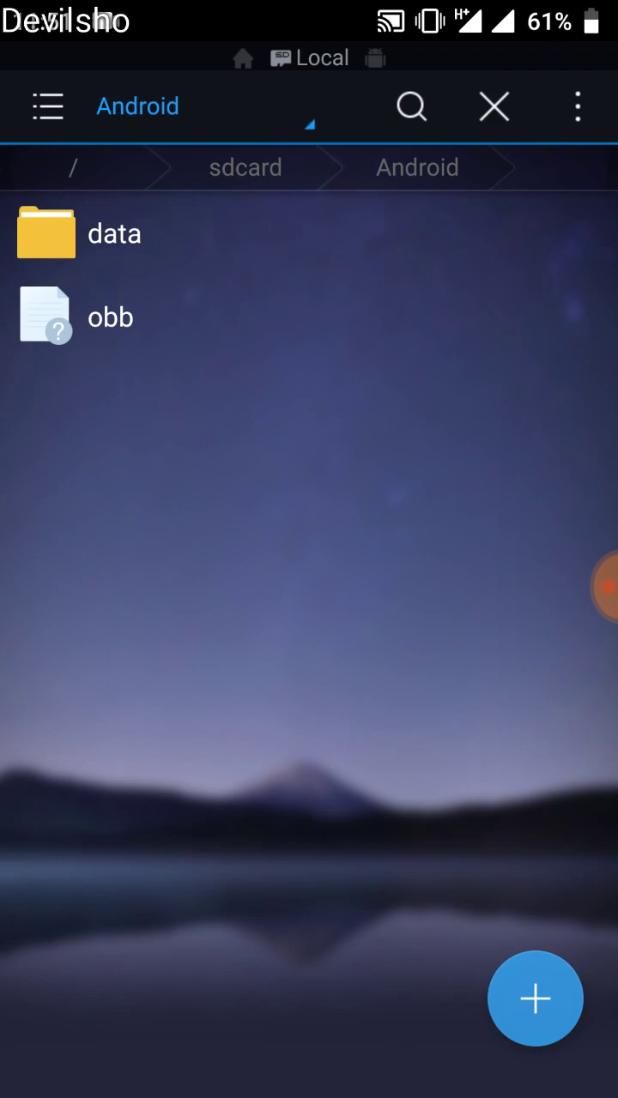
# Step: Swipe back and forth between the Android folder and homepage windows
pyautogui.moveTo(309, 639)
pyautogui.mouseDown()
pyautogui.moveTo(532, 638)
pyautogui.moveTo(172, 600)
pyautogui.mouseUp()
pyautogui.moveTo(549, 597); pyautogui.dragTo(395, 597)
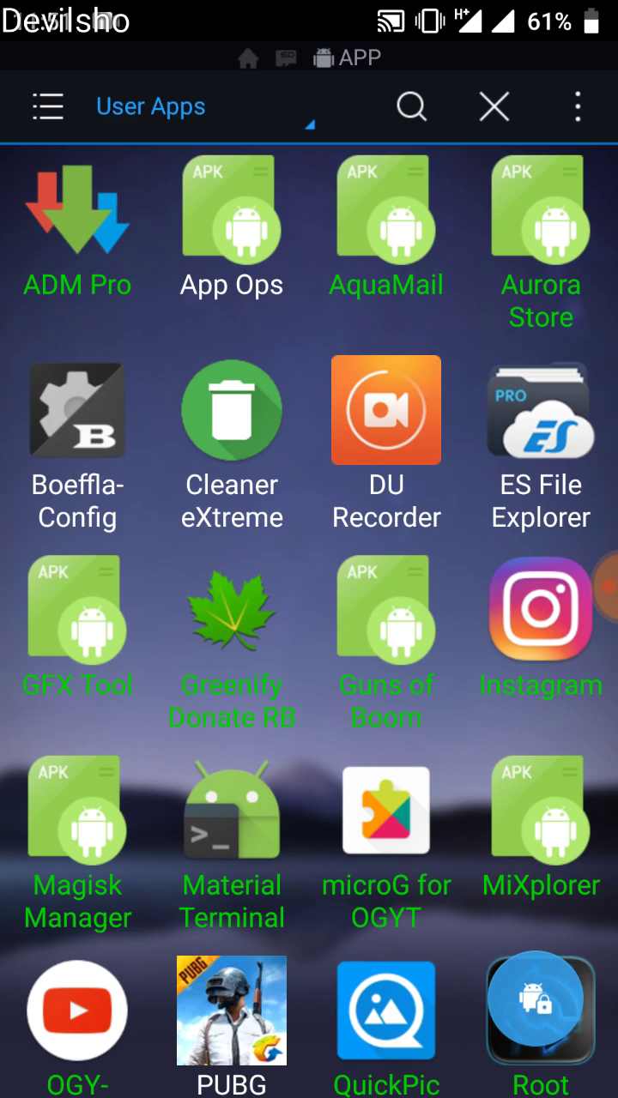
pyautogui.moveTo(257, 796); pyautogui.dragTo(435, 796)
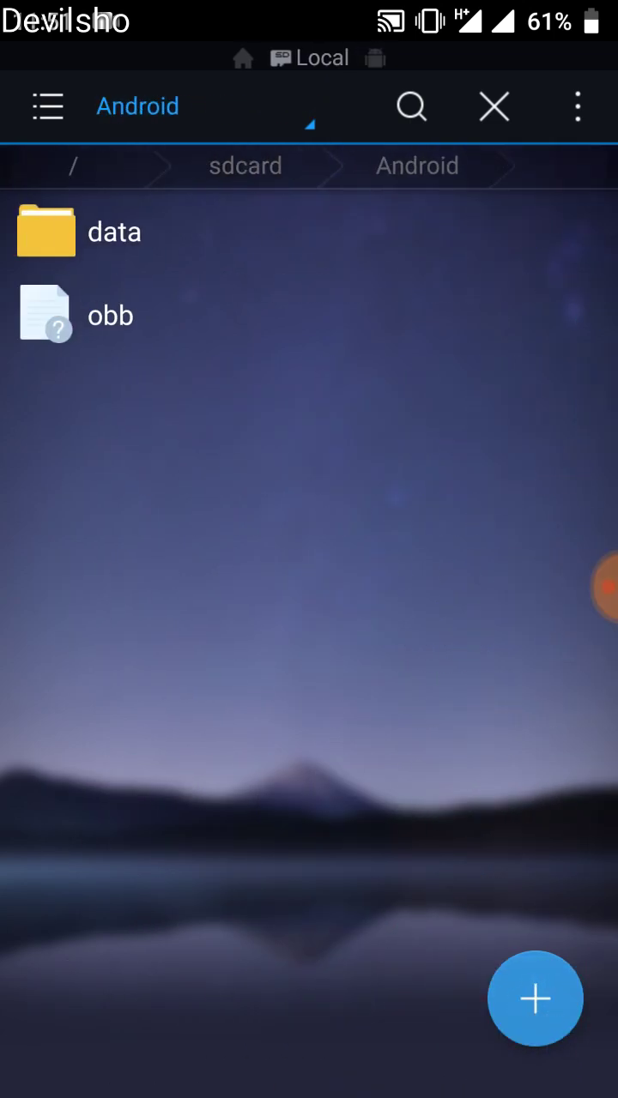
pyautogui.moveTo(326, 798); pyautogui.dragTo(471, 798)
pyautogui.moveTo(497, 735); pyautogui.dragTo(226, 735)
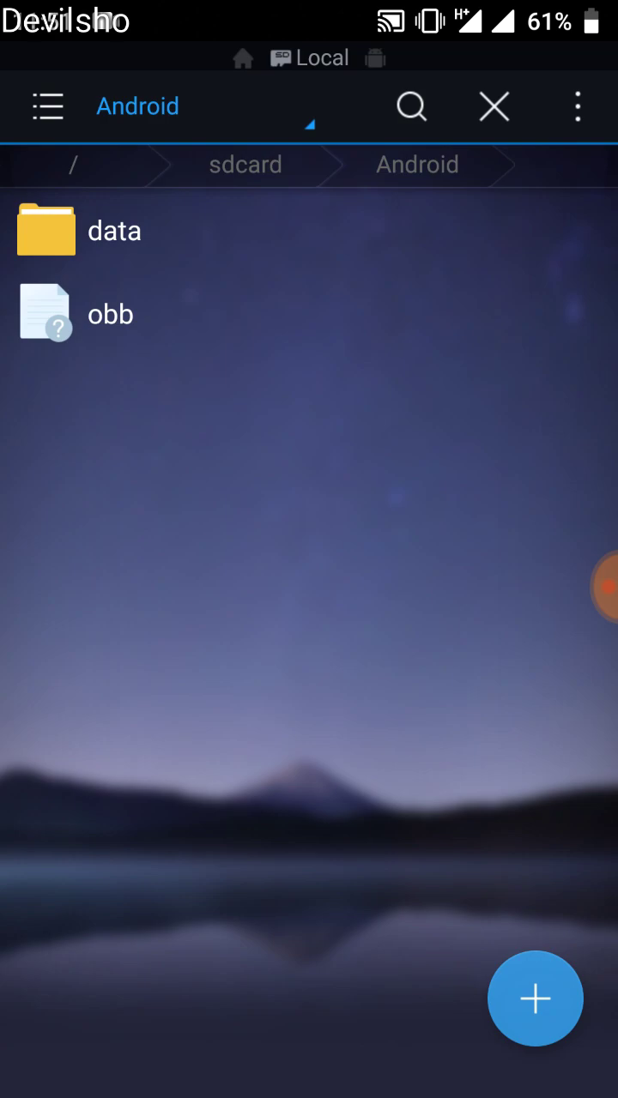
pyautogui.moveTo(283, 649); pyautogui.dragTo(480, 649)
pyautogui.moveTo(420, 723); pyautogui.dragTo(215, 723)
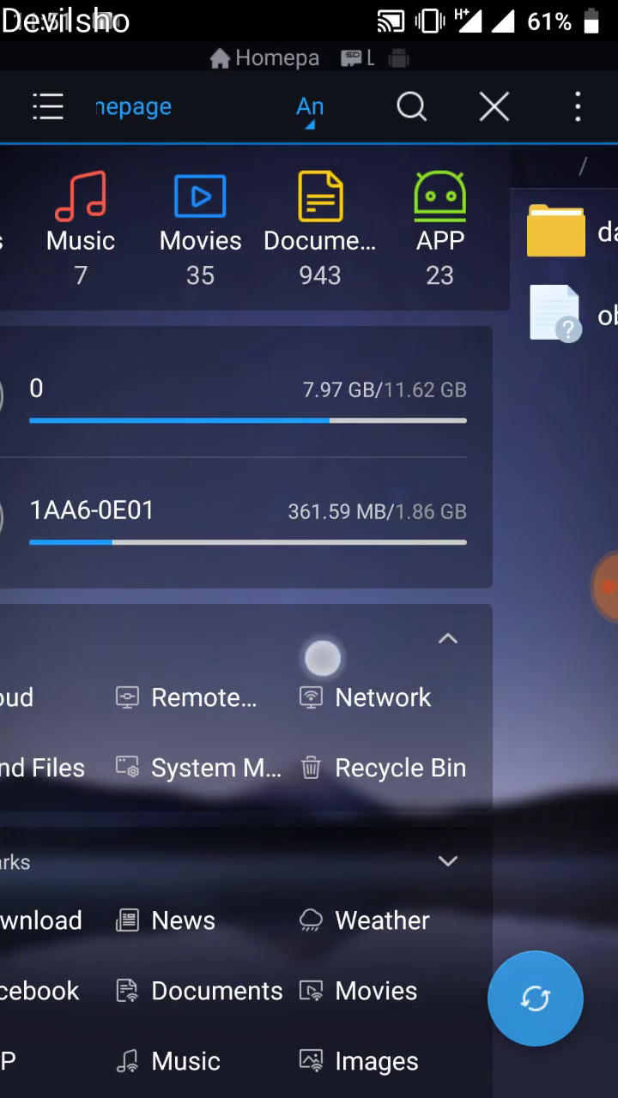
# Step: Relaunch ES File Explorer from the app drawer, then return to the home screen
pyautogui.press('Home')
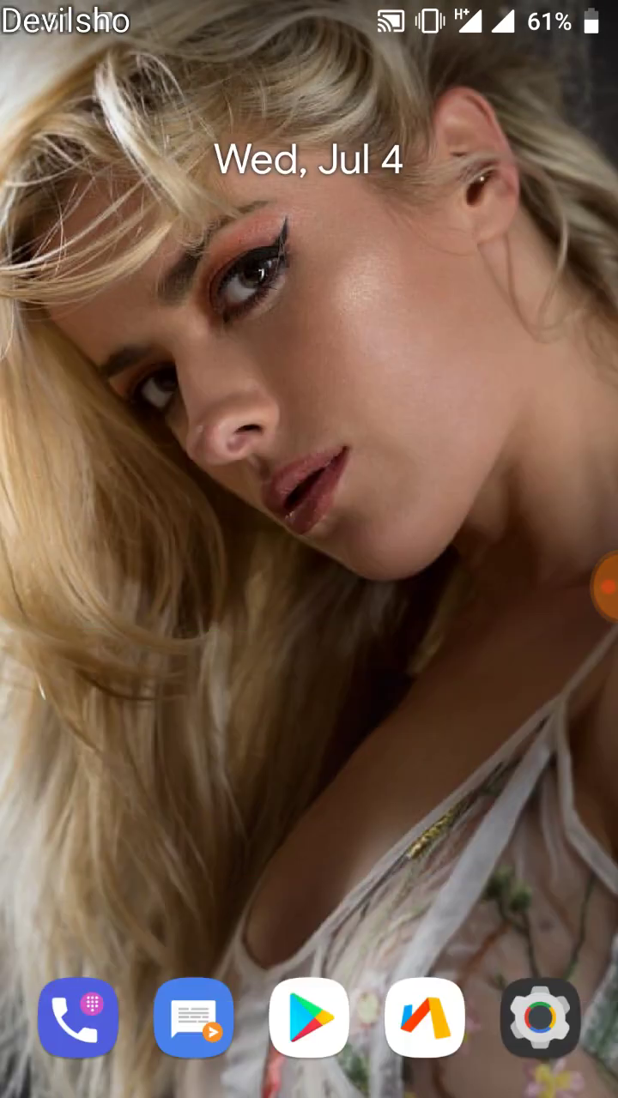
pyautogui.moveTo(321, 705); pyautogui.dragTo(320, 300)
pyautogui.moveTo(338, 615); pyautogui.dragTo(338, 421)
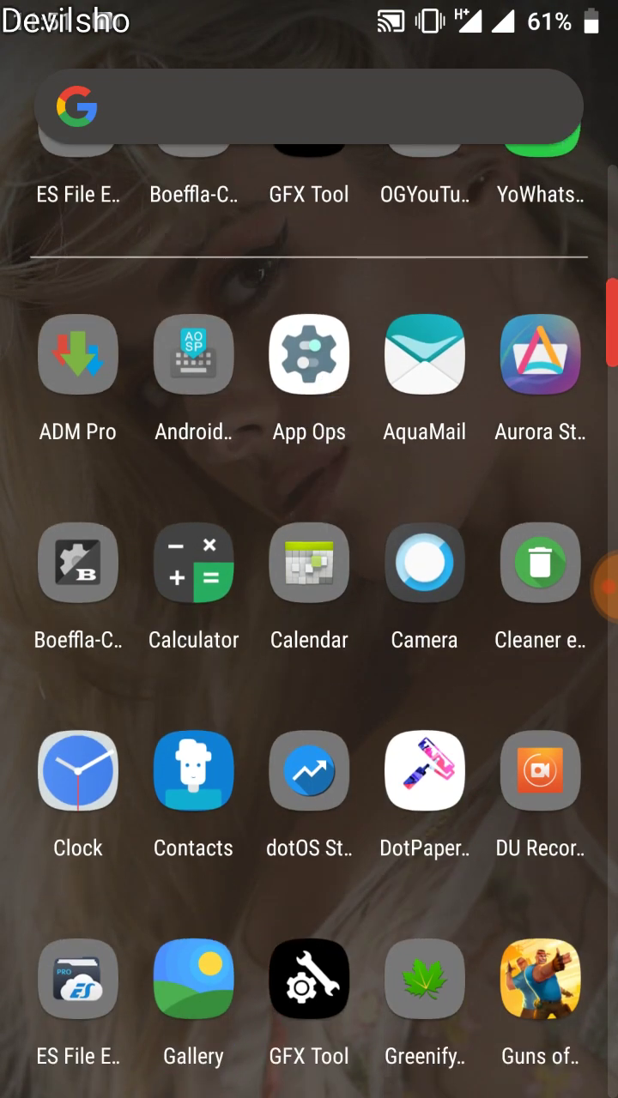
pyautogui.moveTo(380, 527); pyautogui.dragTo(380, 657)
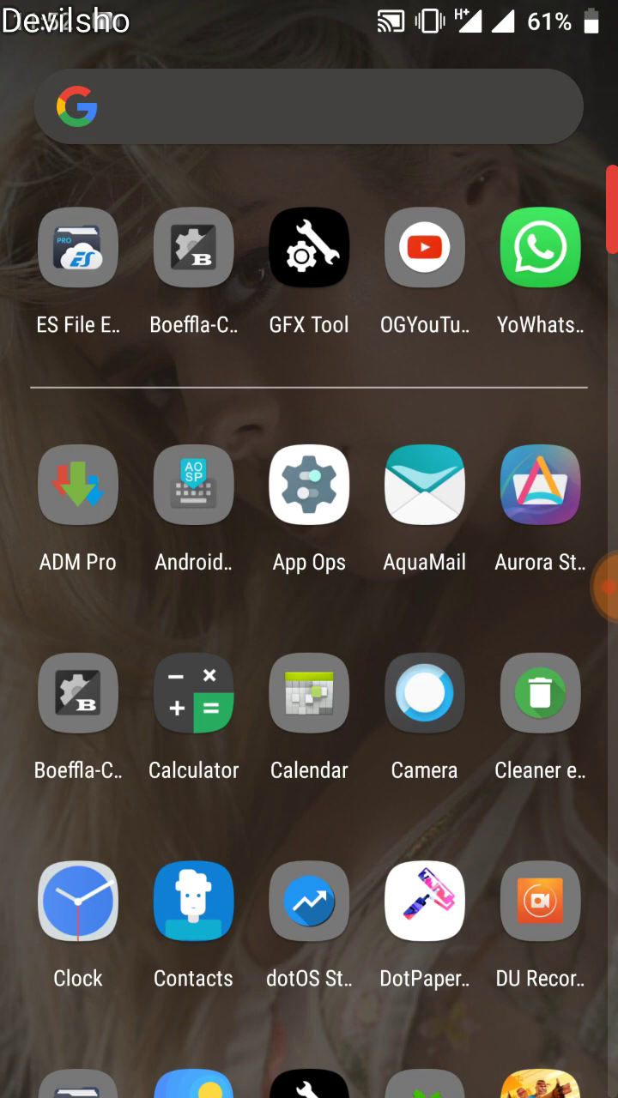
pyautogui.click(77, 248)
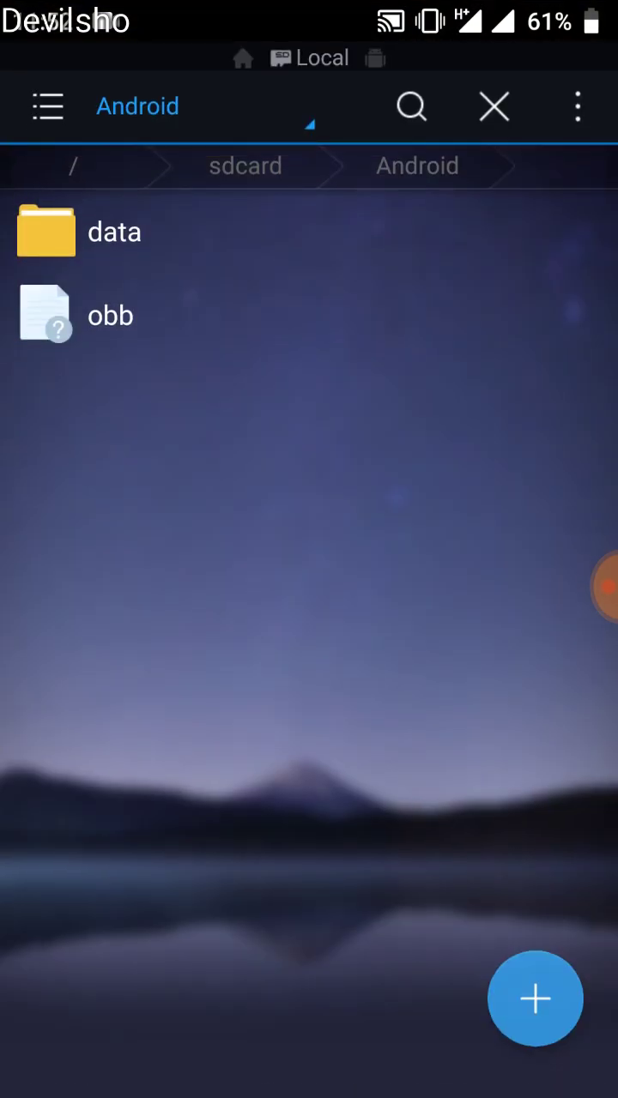
pyautogui.press('Home')
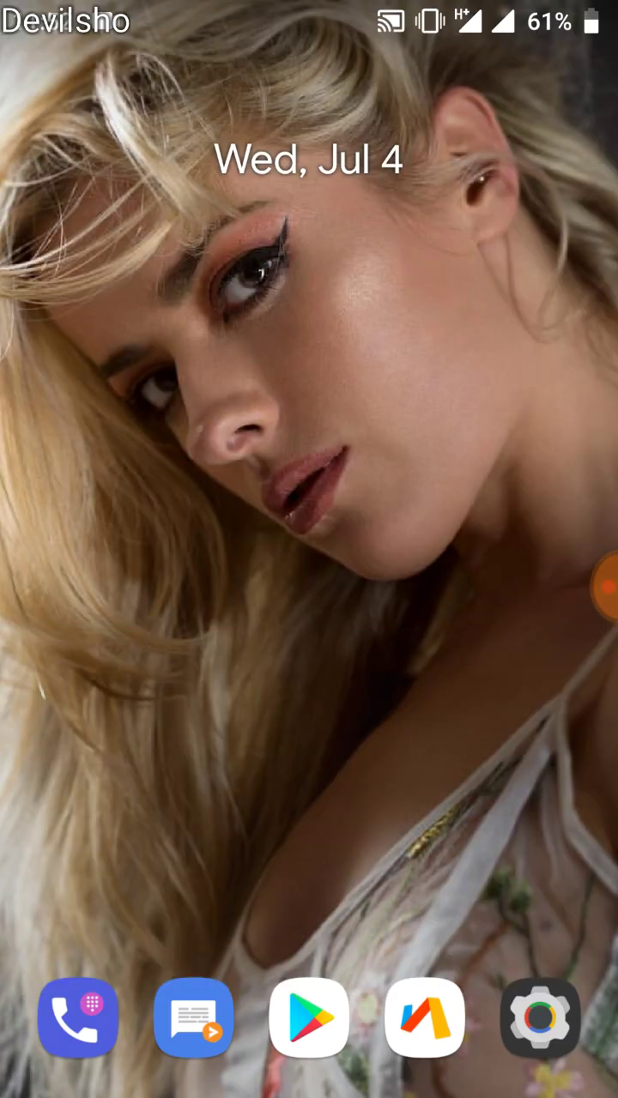
# Step: Launch MiX from the app drawer, go home, and reopen the drawer
pyautogui.moveTo(421, 698); pyautogui.dragTo(421, 343)
pyautogui.moveTo(525, 819); pyautogui.dragTo(525, 459)
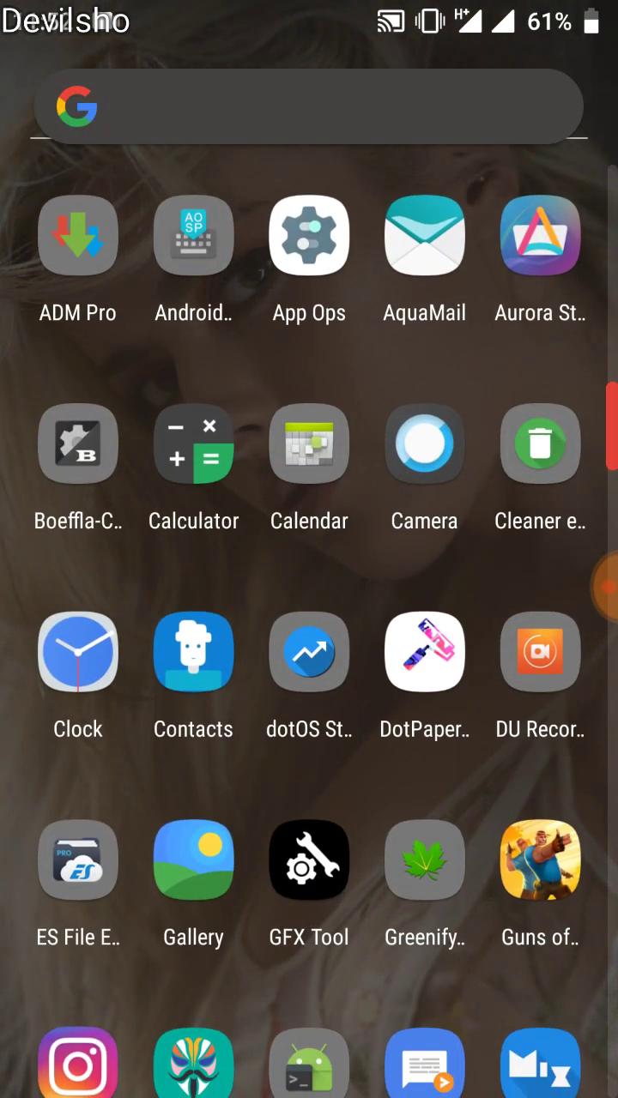
pyautogui.moveTo(471, 868); pyautogui.dragTo(441, 644)
pyautogui.click(540, 846)
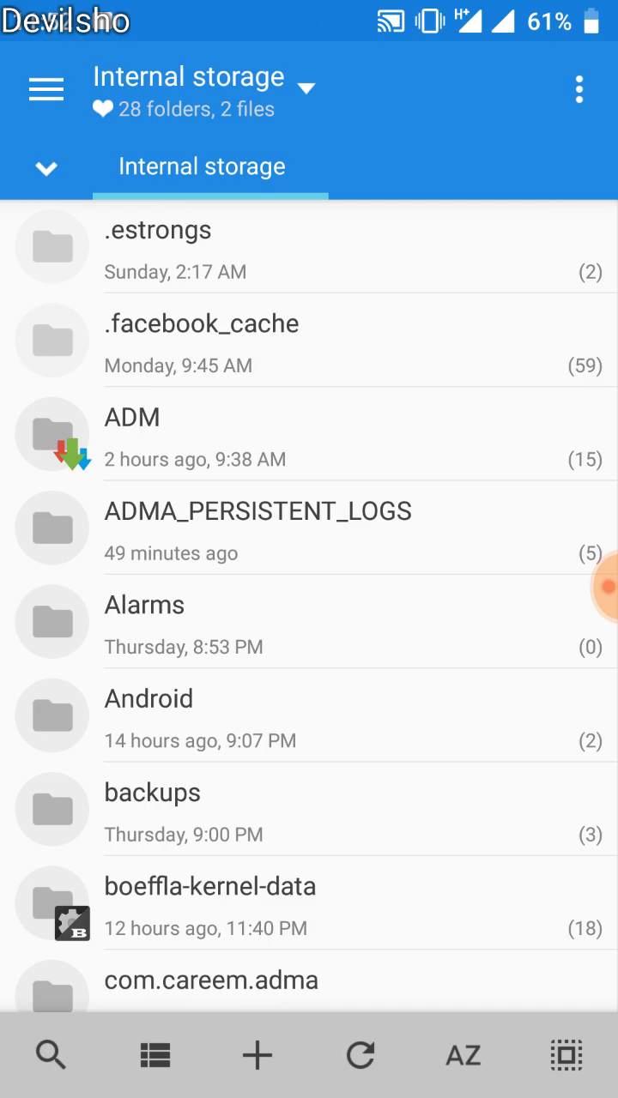
pyautogui.press('Home')
pyautogui.moveTo(454, 858); pyautogui.dragTo(454, 343)
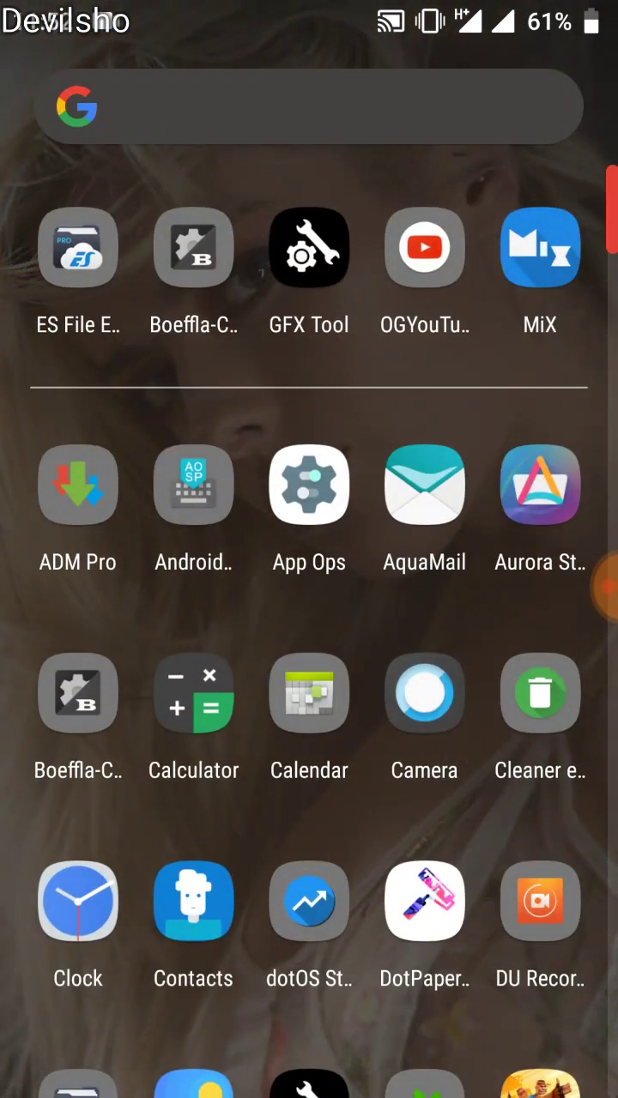
# Step: Select obb in ES File Explorer and enter the new name 'hfgjfhk' in the rename dialog
pyautogui.click(77, 247)
pyautogui.click(423, 335)
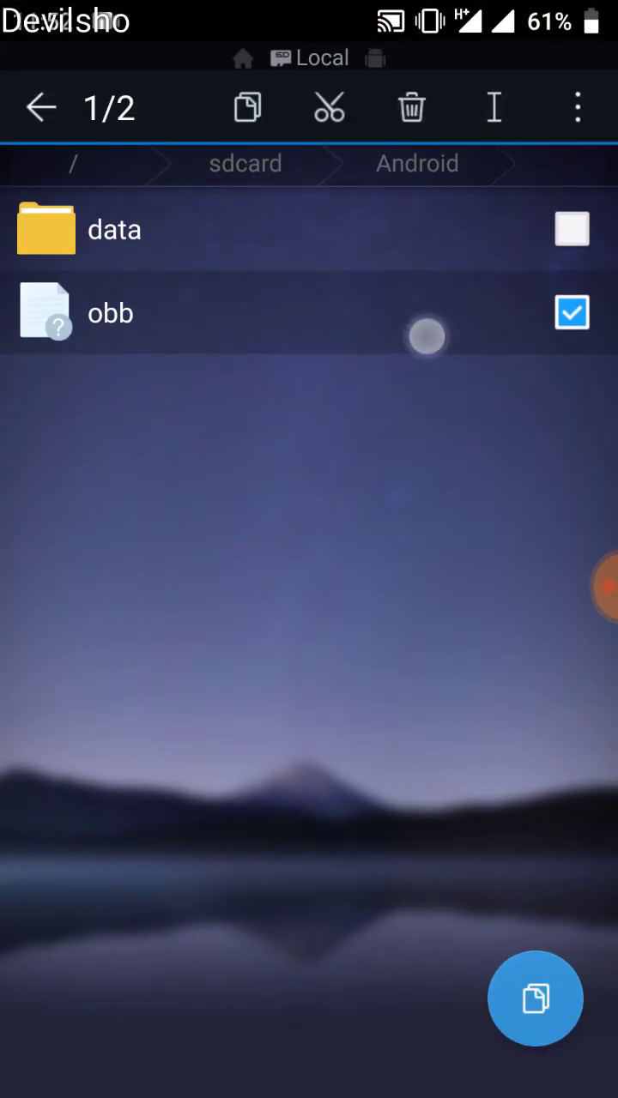
pyautogui.click(577, 107)
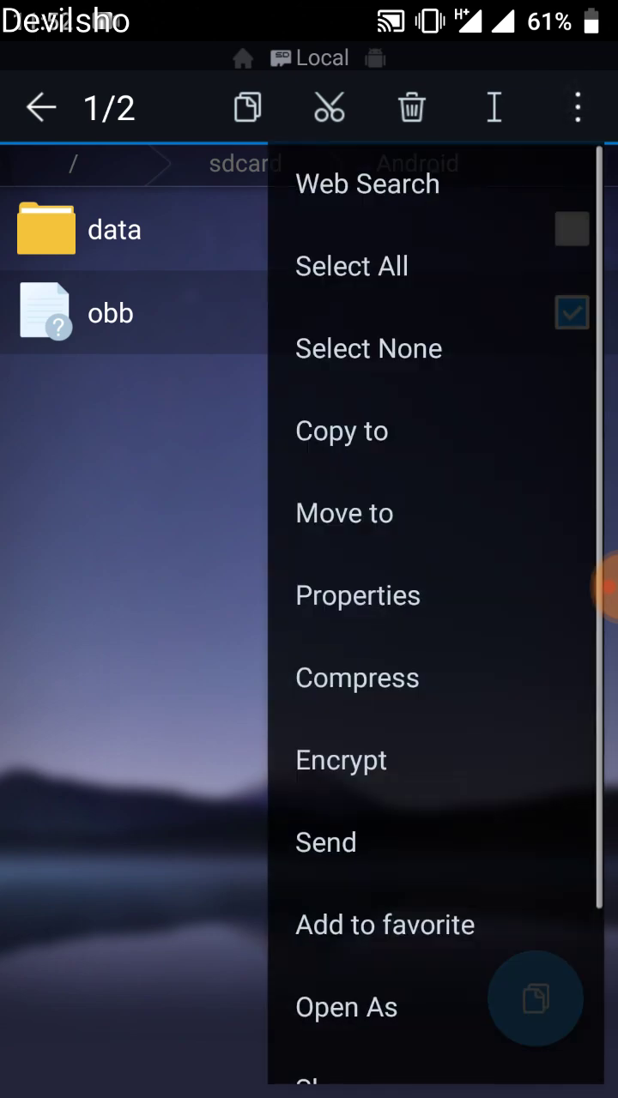
pyautogui.moveTo(424, 772); pyautogui.dragTo(457, 470)
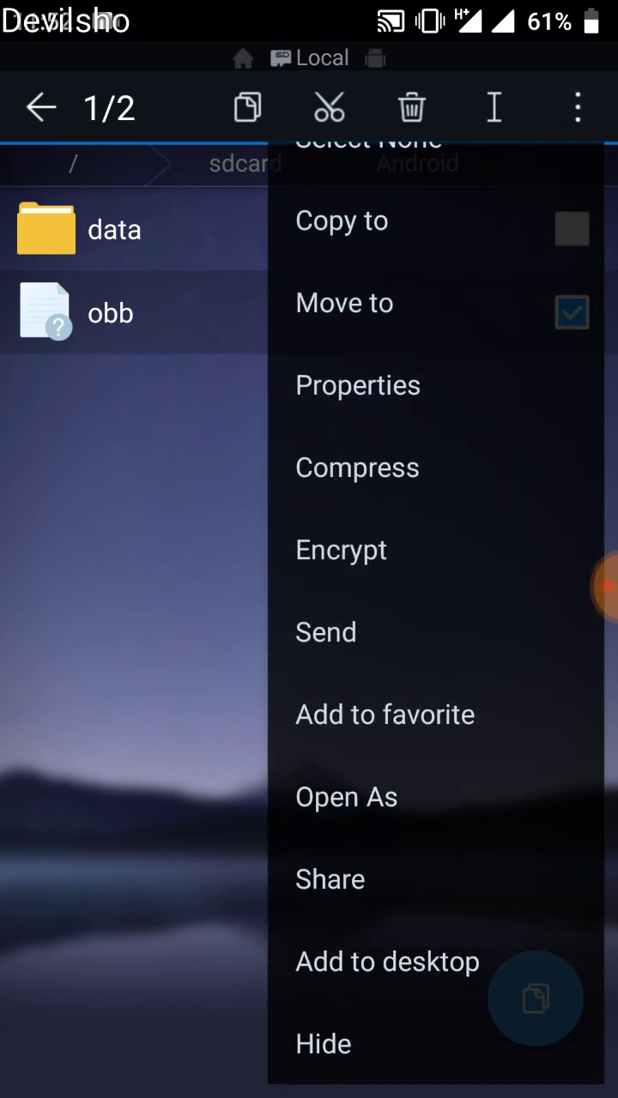
pyautogui.moveTo(506, 580); pyautogui.dragTo(505, 729)
pyautogui.click(200, 757)
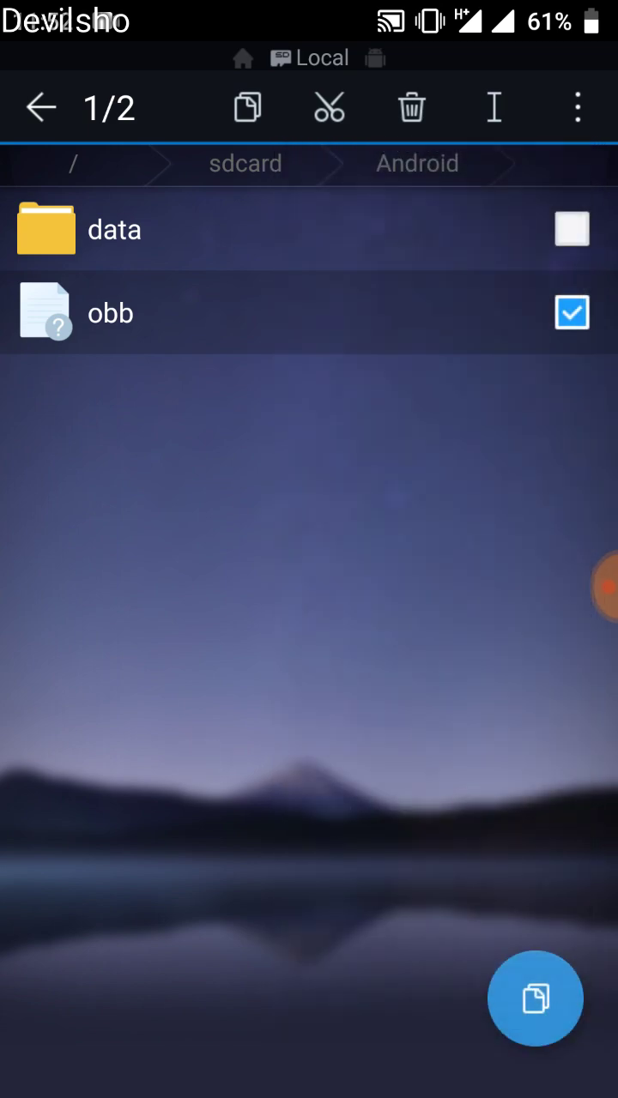
pyautogui.click(493, 107)
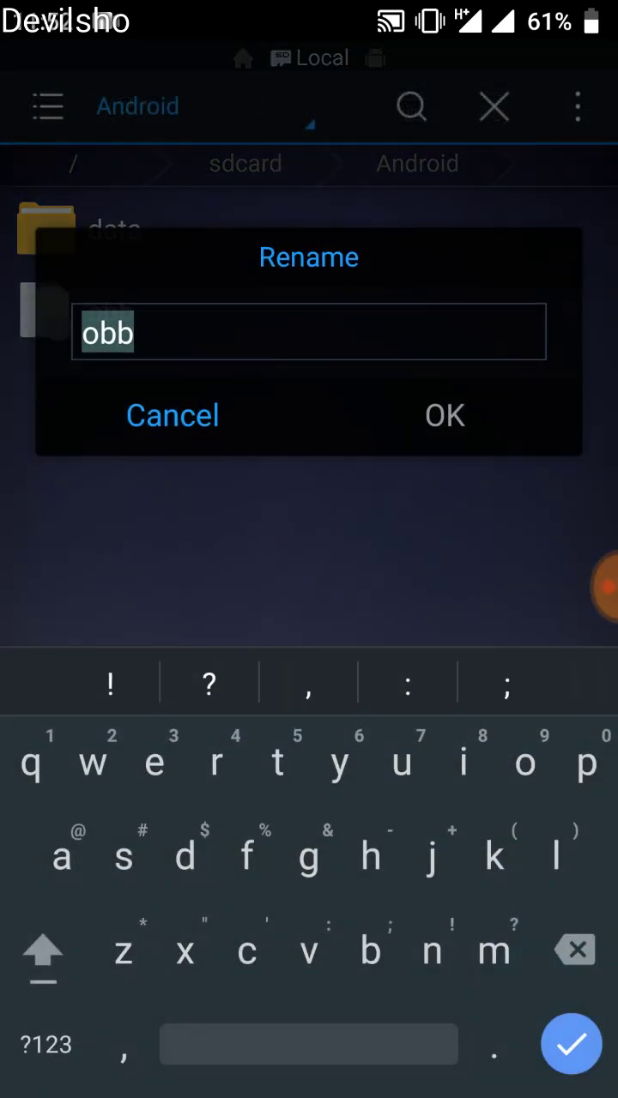
pyautogui.write('hfgjfhk')
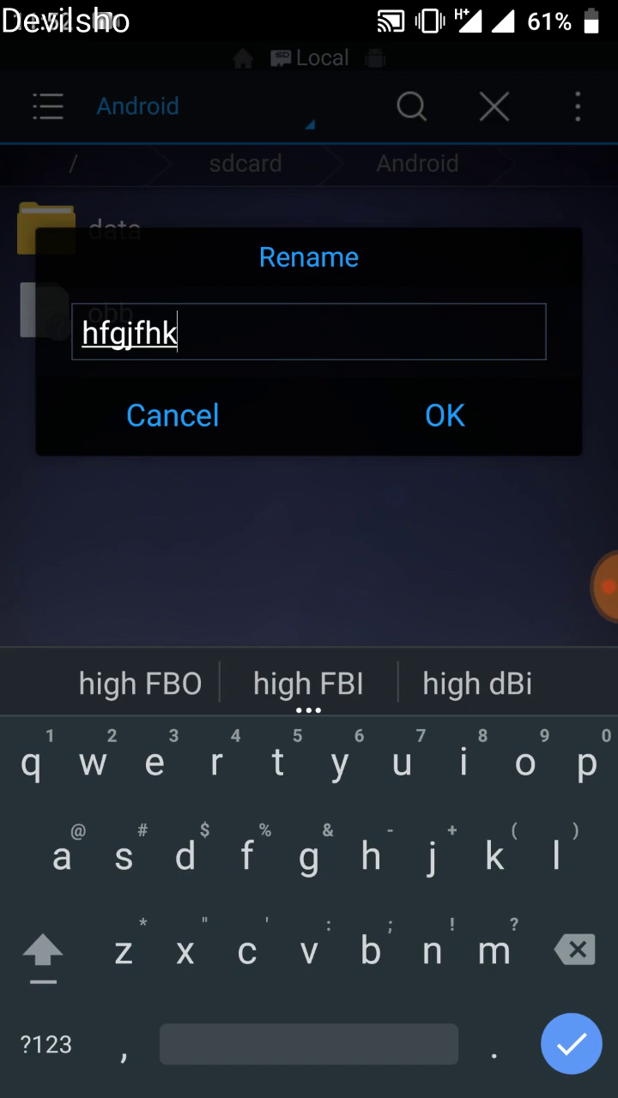
# Step: Confirm the hfgjfhk rename, create a folder named Folder, and move hfgjfhk into it
pyautogui.click(444, 415)
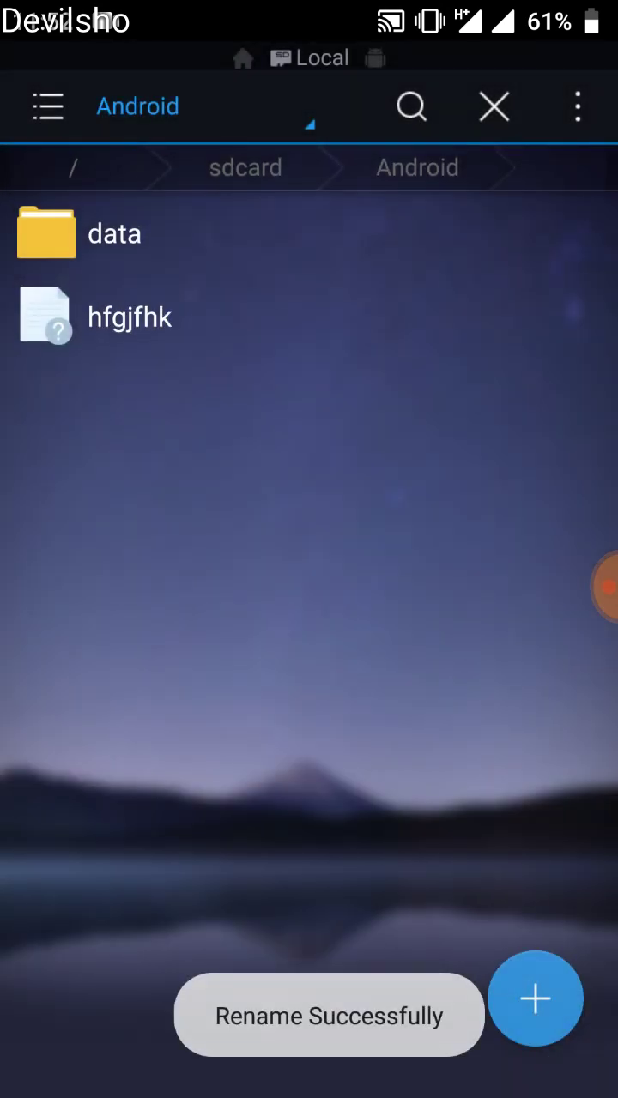
pyautogui.click(534, 997)
pyautogui.click(377, 669)
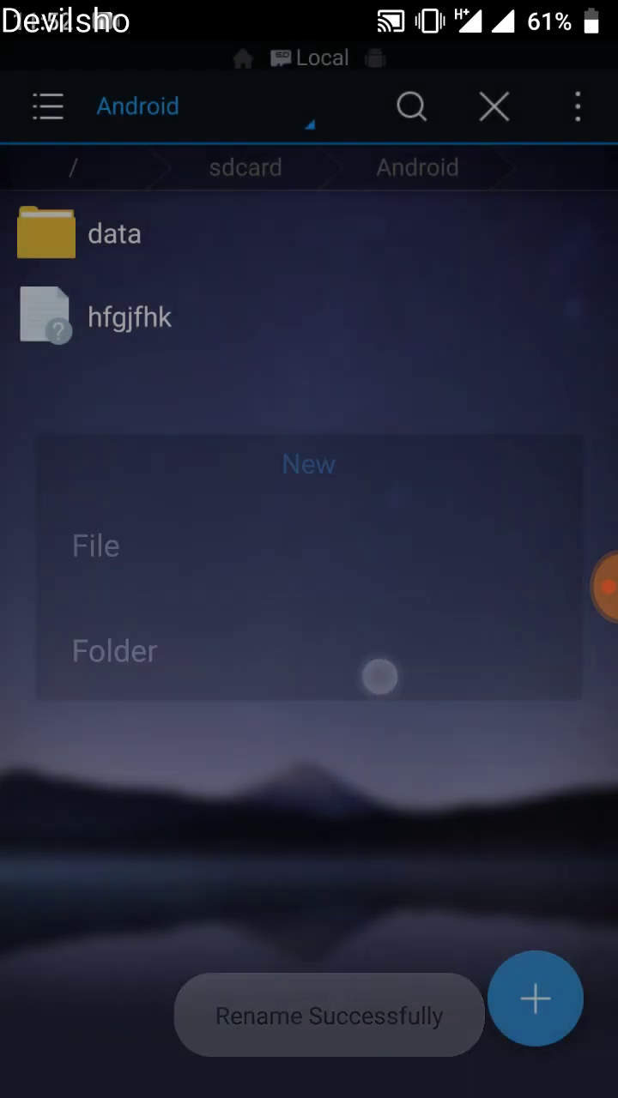
pyautogui.click(473, 431)
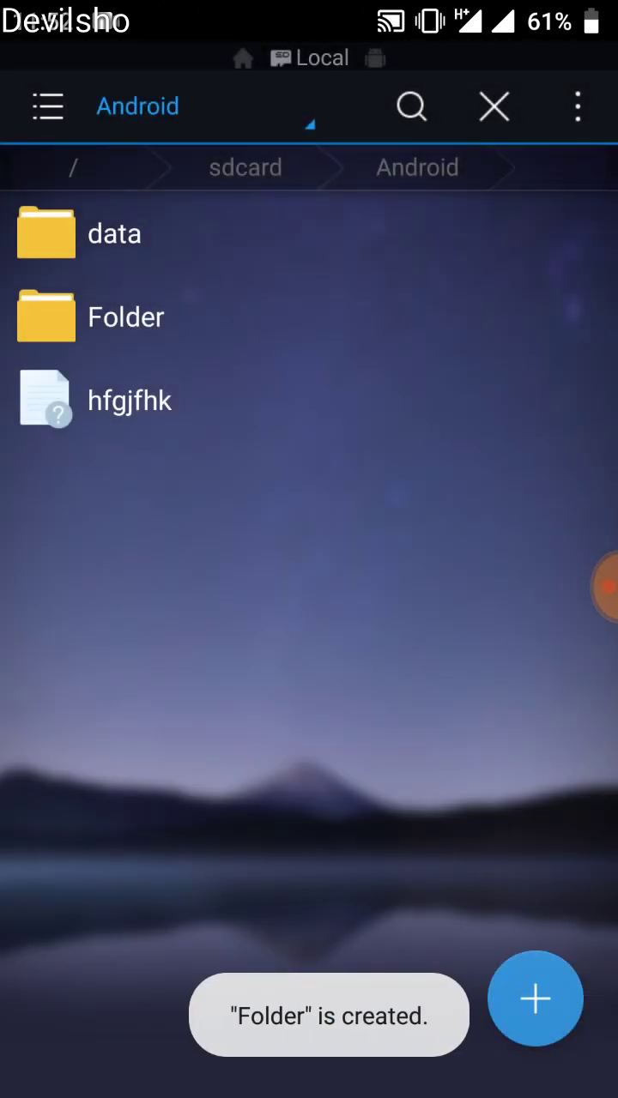
pyautogui.moveTo(211, 424)
pyautogui.mouseDown()
pyautogui.moveTo(282, 342)
pyautogui.moveTo(277, 327)
pyautogui.mouseUp()
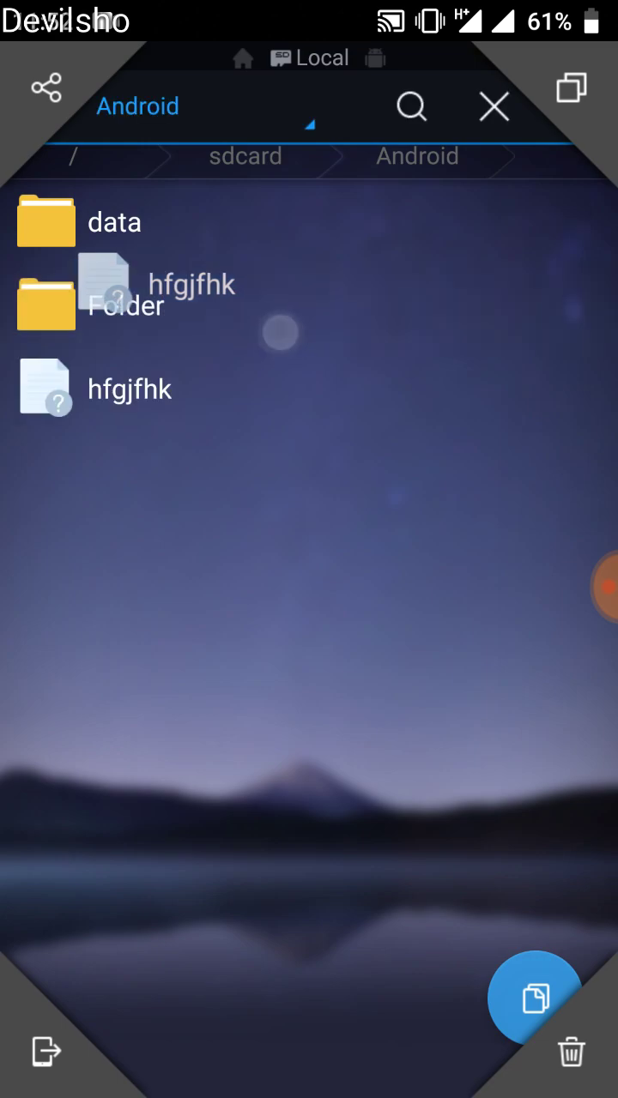
pyautogui.click(445, 727)
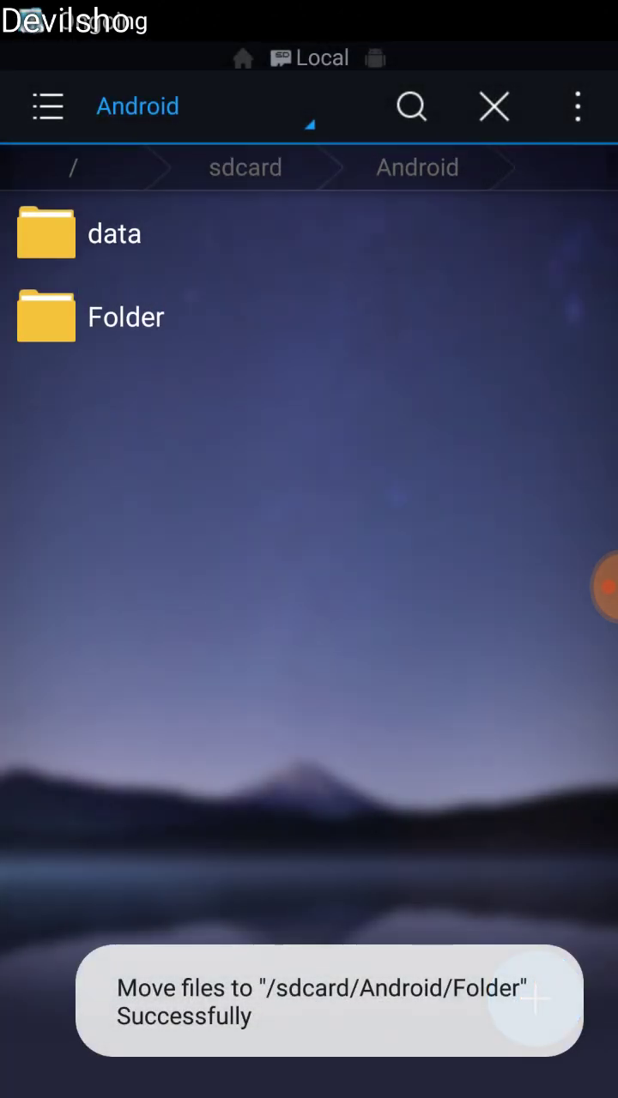
# Step: Send Folder to the recycle bin
pyautogui.click(373, 324)
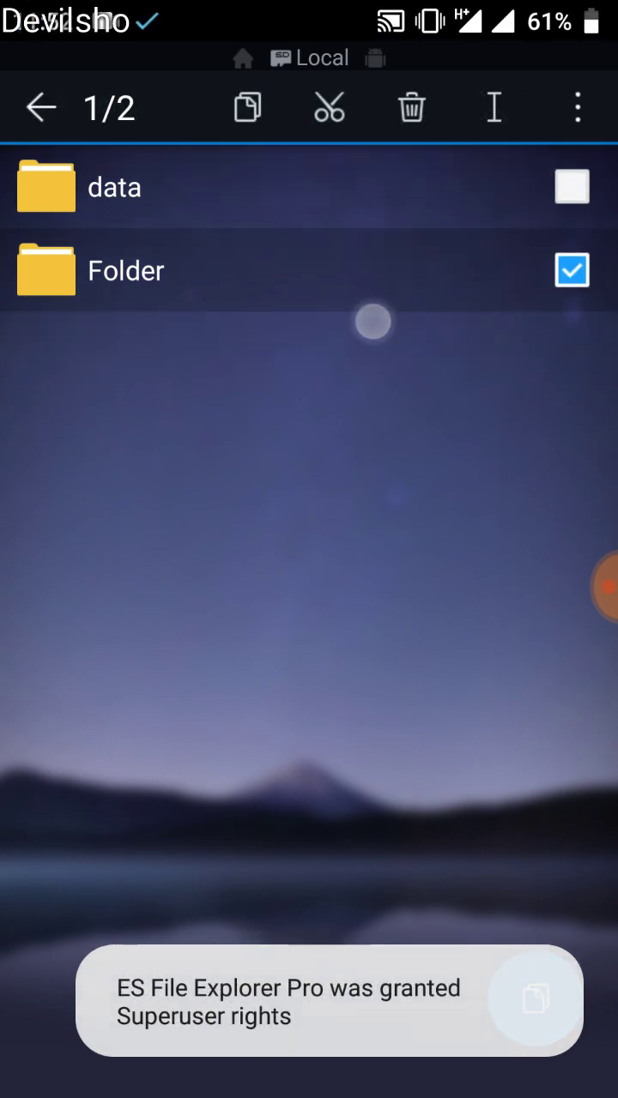
pyautogui.click(411, 107)
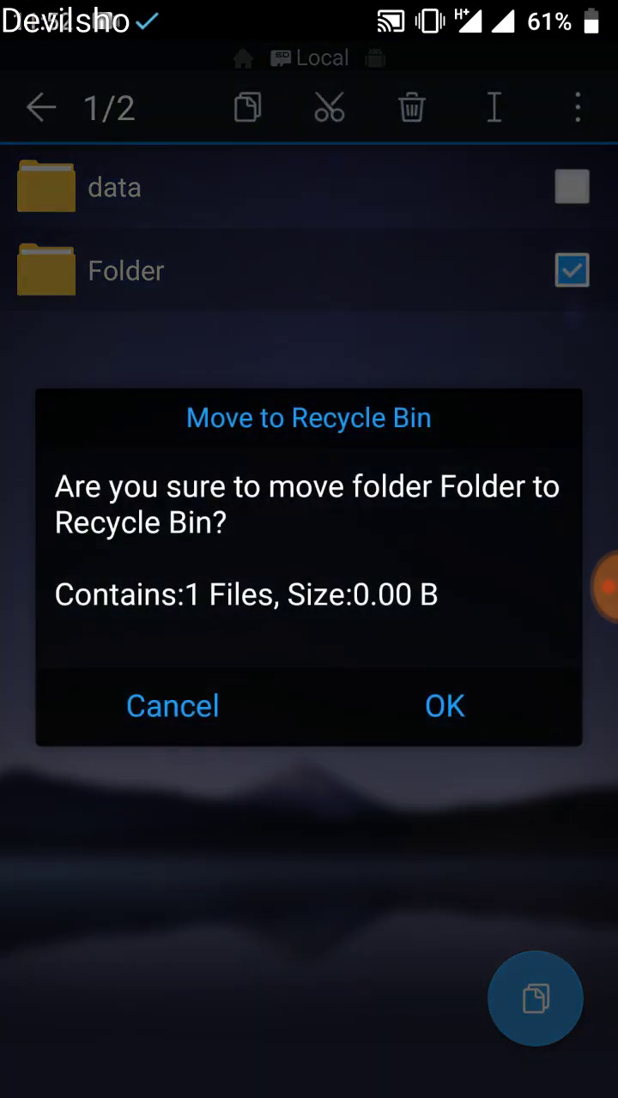
pyautogui.click(446, 708)
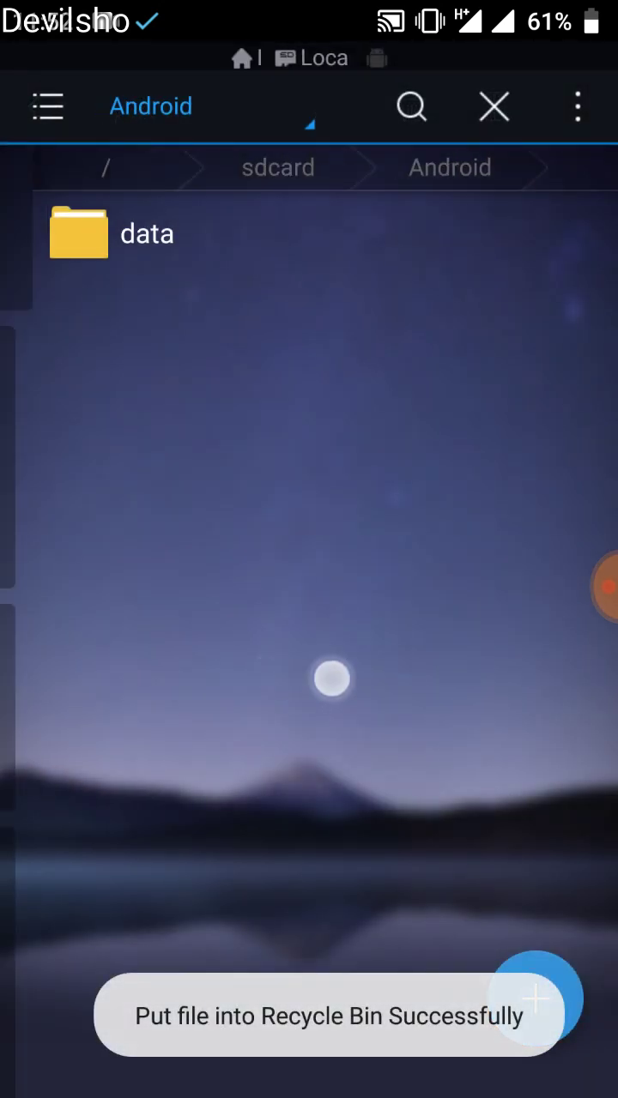
# Step: Open the Recycle Bin, browse into Folder/hfgjfhk, and select com.gameinsight.gobandroid
pyautogui.moveTo(331, 677); pyautogui.dragTo(531, 676)
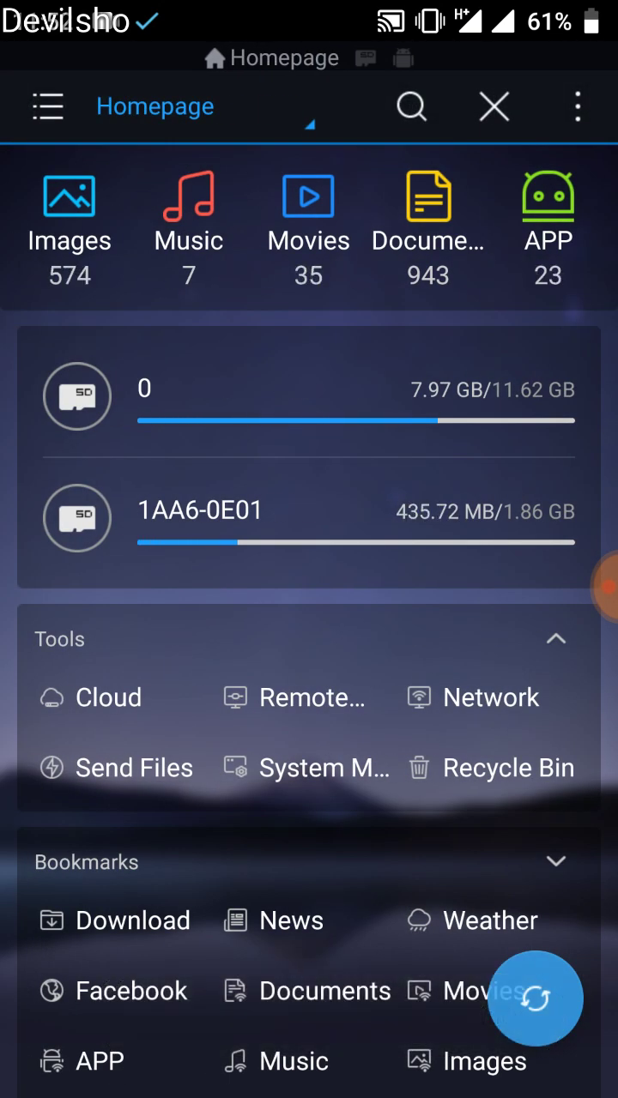
pyautogui.moveTo(480, 669); pyautogui.dragTo(480, 493)
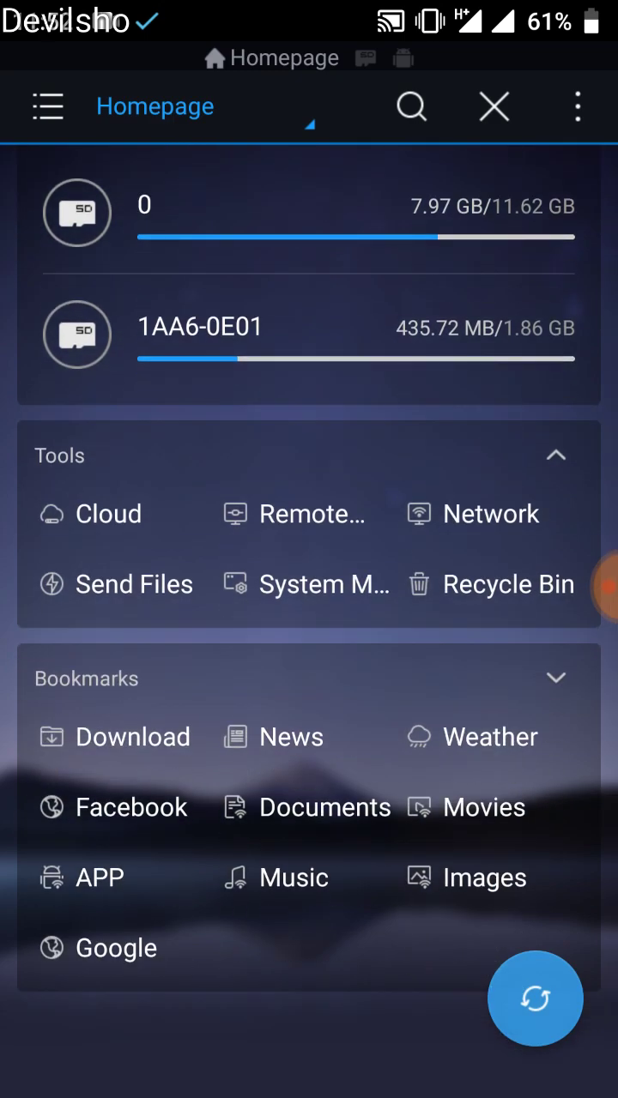
pyautogui.click(506, 579)
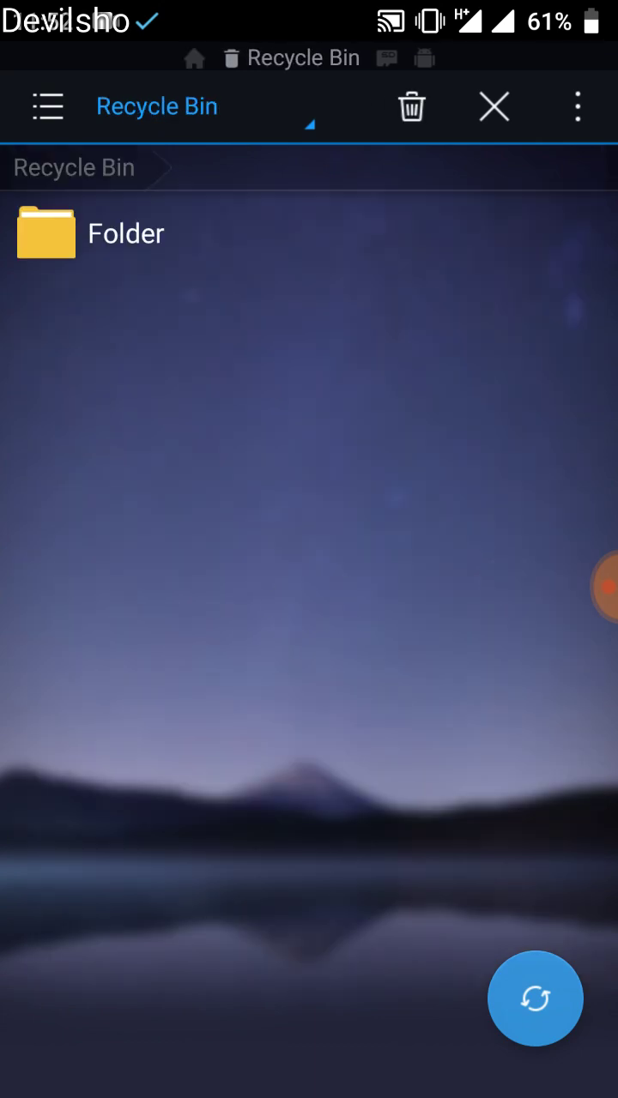
pyautogui.click(455, 234)
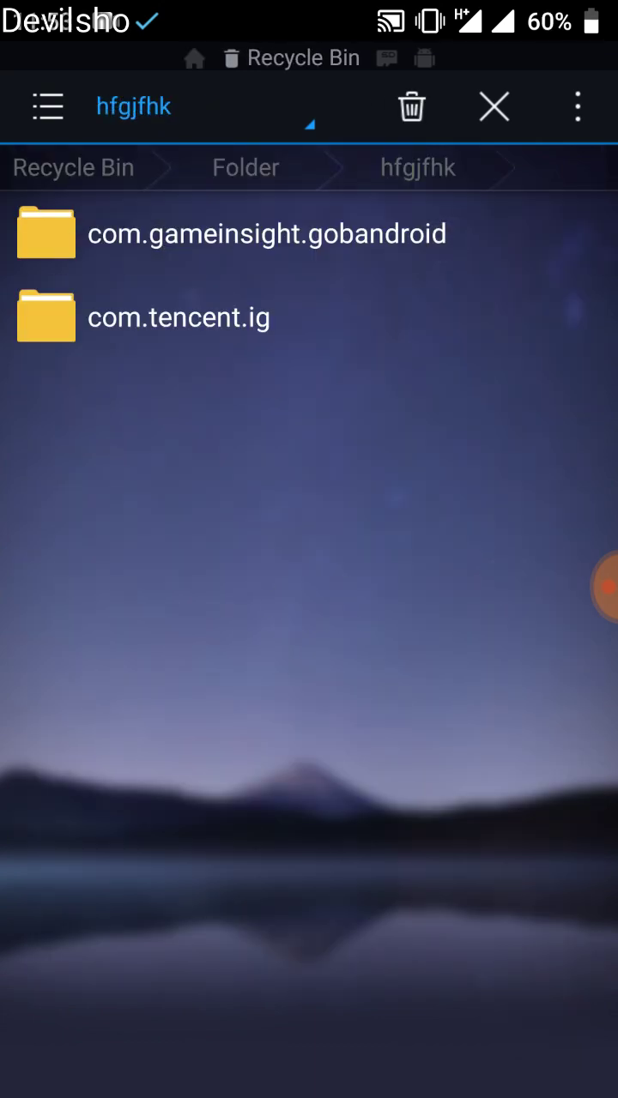
pyautogui.click(500, 237)
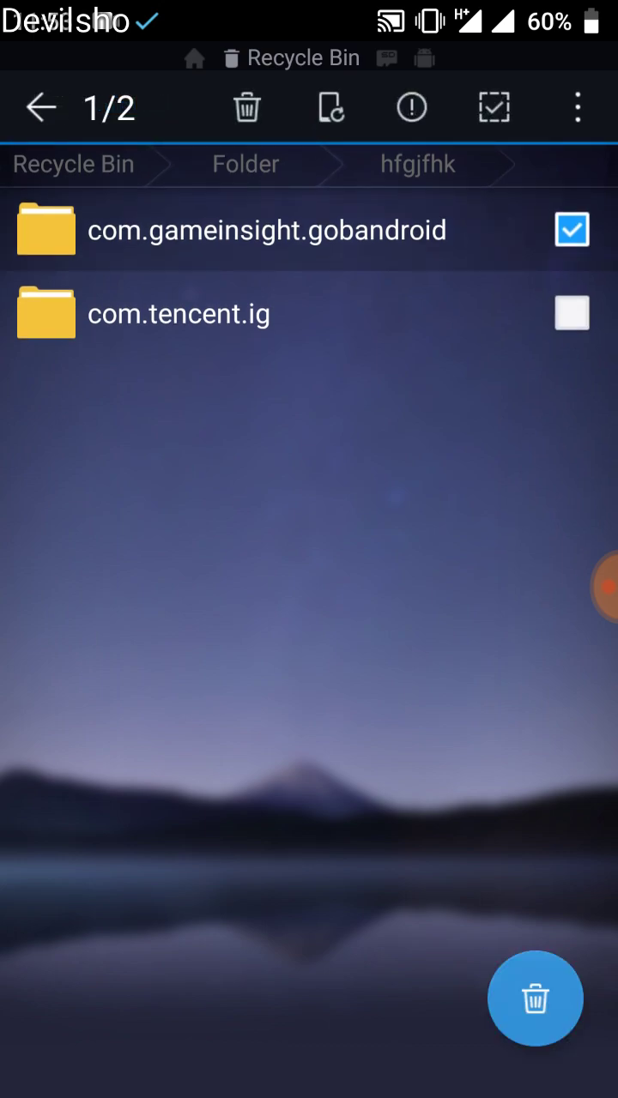
pyautogui.click(577, 107)
pyautogui.click(473, 589)
# Step: Return home, open the app drawer, and scroll through the installed apps
pyautogui.press('Home')
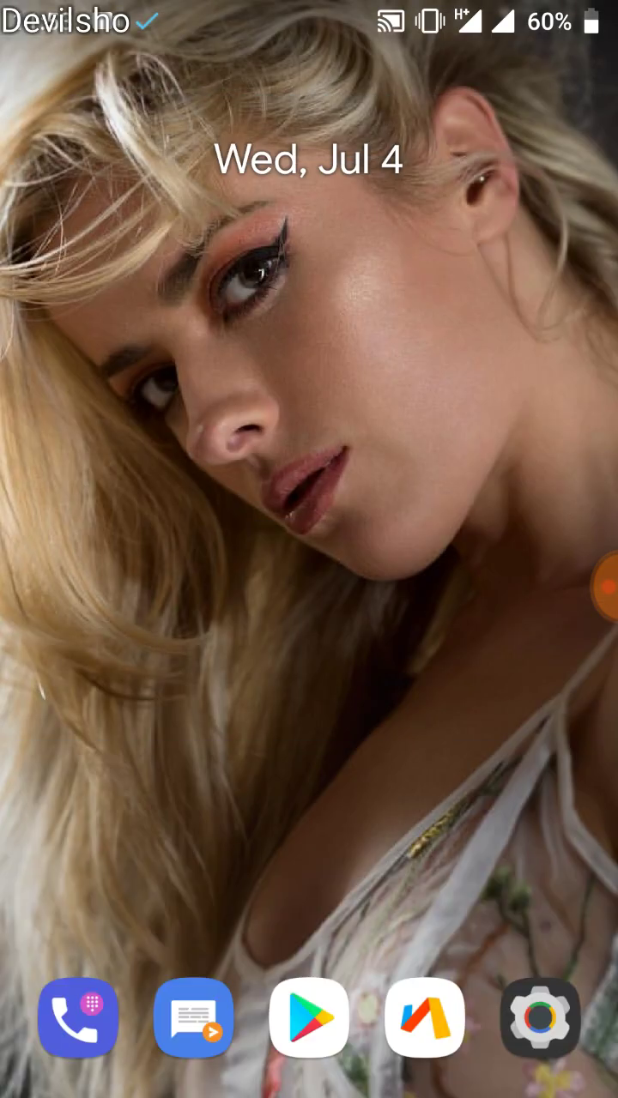
pyautogui.moveTo(515, 901); pyautogui.dragTo(514, 583)
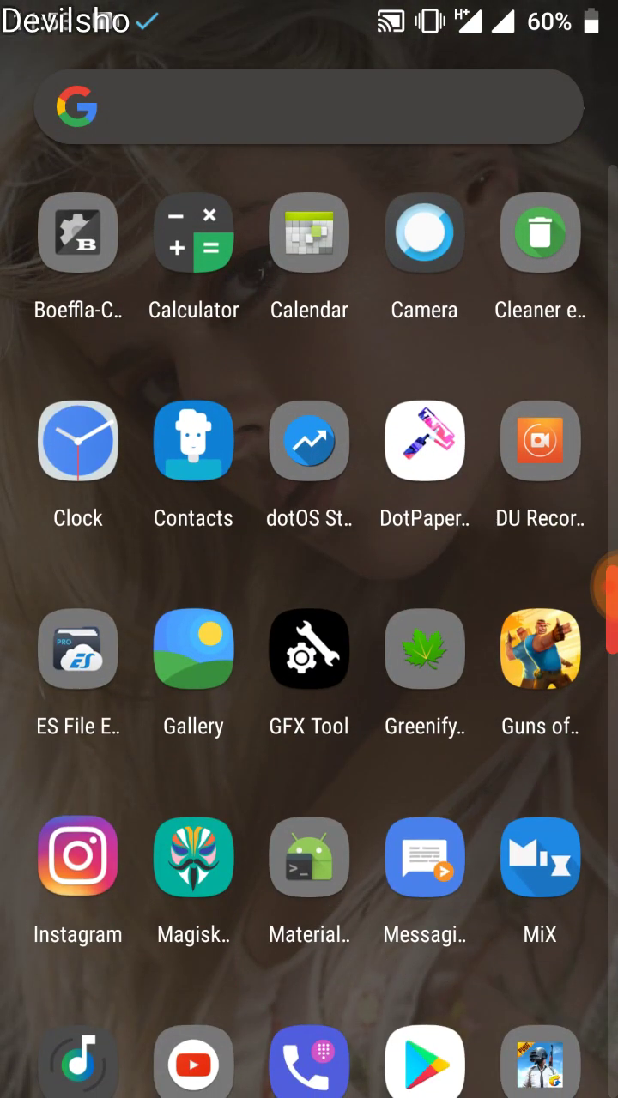
pyautogui.moveTo(569, 909); pyautogui.dragTo(569, 637)
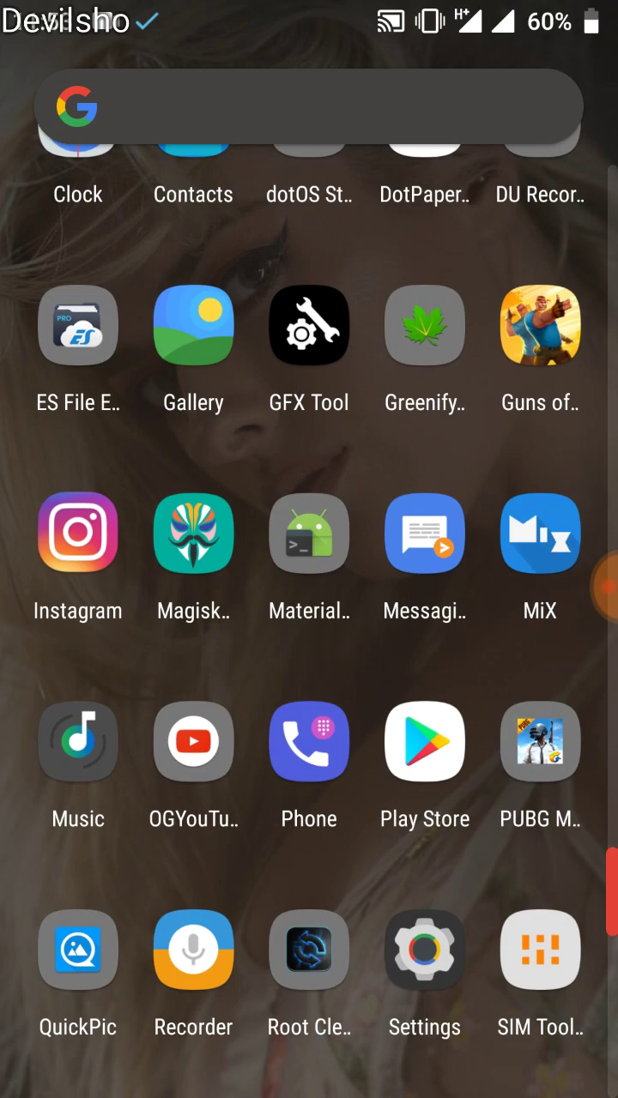
pyautogui.moveTo(466, 987); pyautogui.dragTo(545, 708)
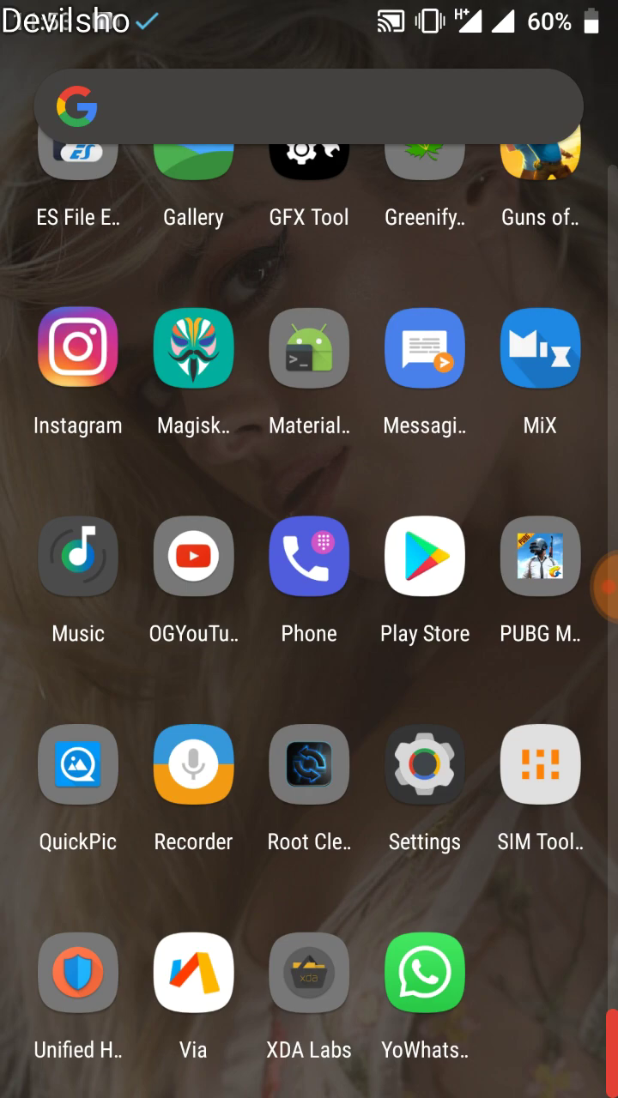
pyautogui.moveTo(429, 686); pyautogui.dragTo(435, 892)
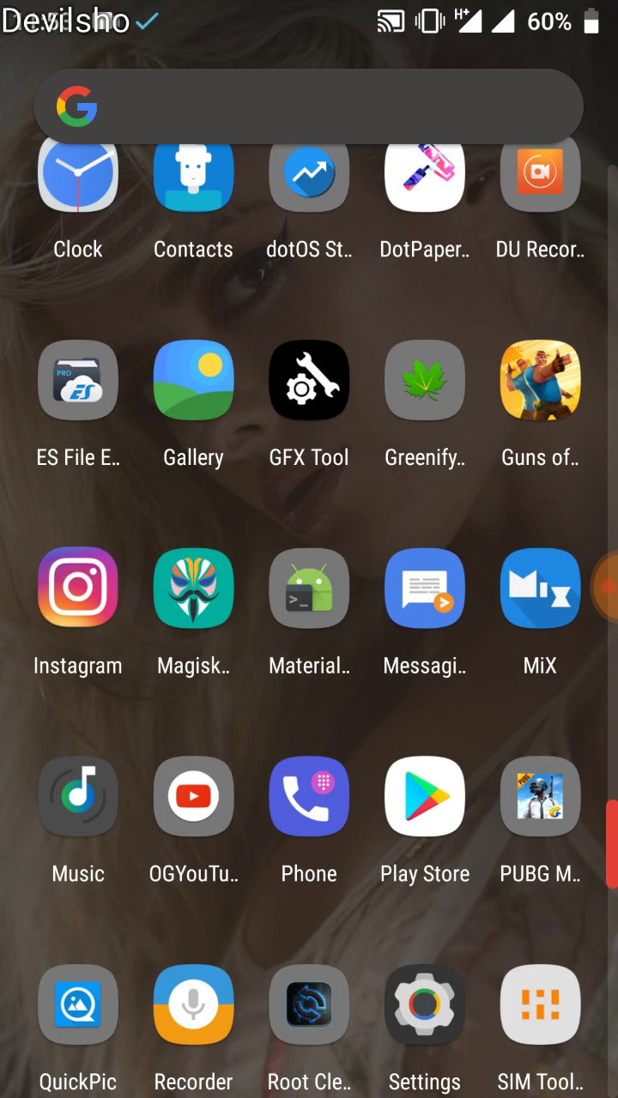
# Step: Launch MiXplorer, toggle hidden files off and back on, then refresh internal storage
pyautogui.click(77, 379)
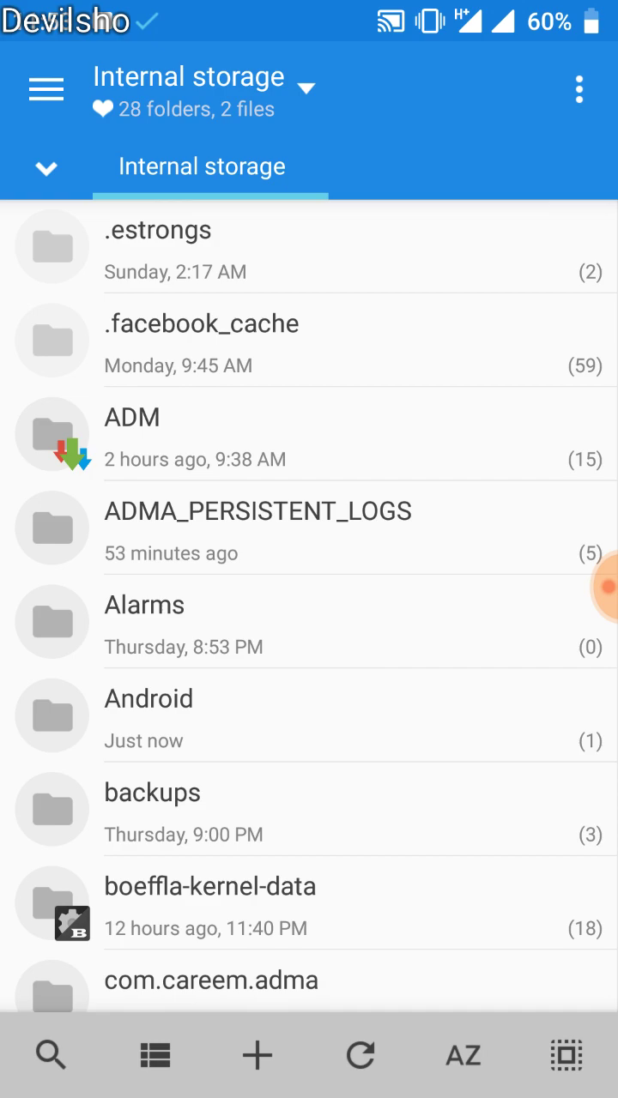
pyautogui.click(579, 89)
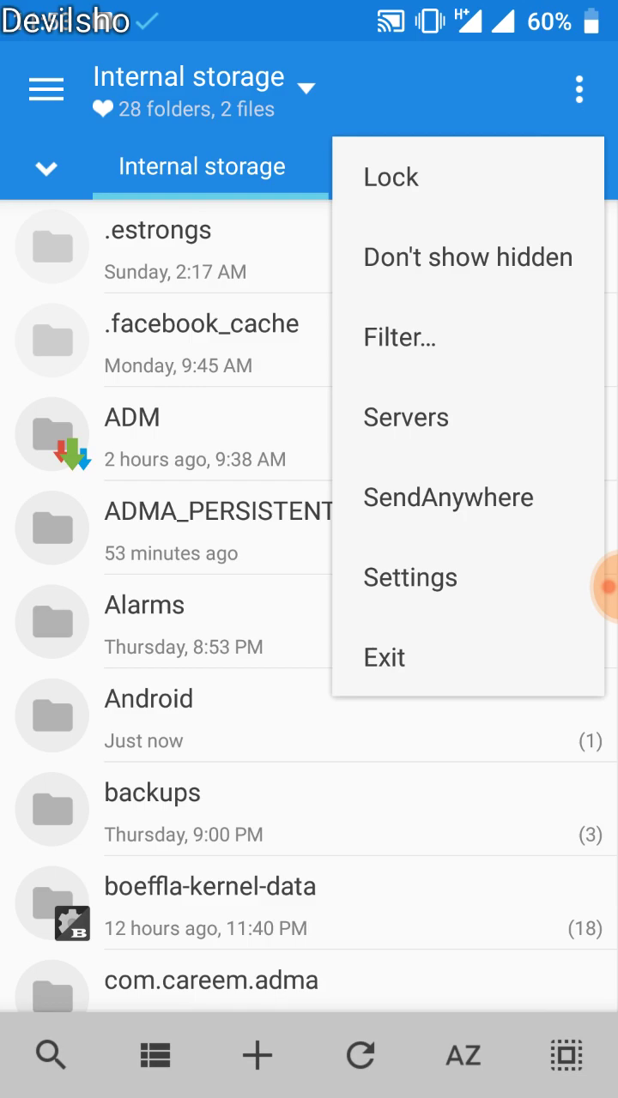
pyautogui.click(548, 247)
pyautogui.click(503, 680)
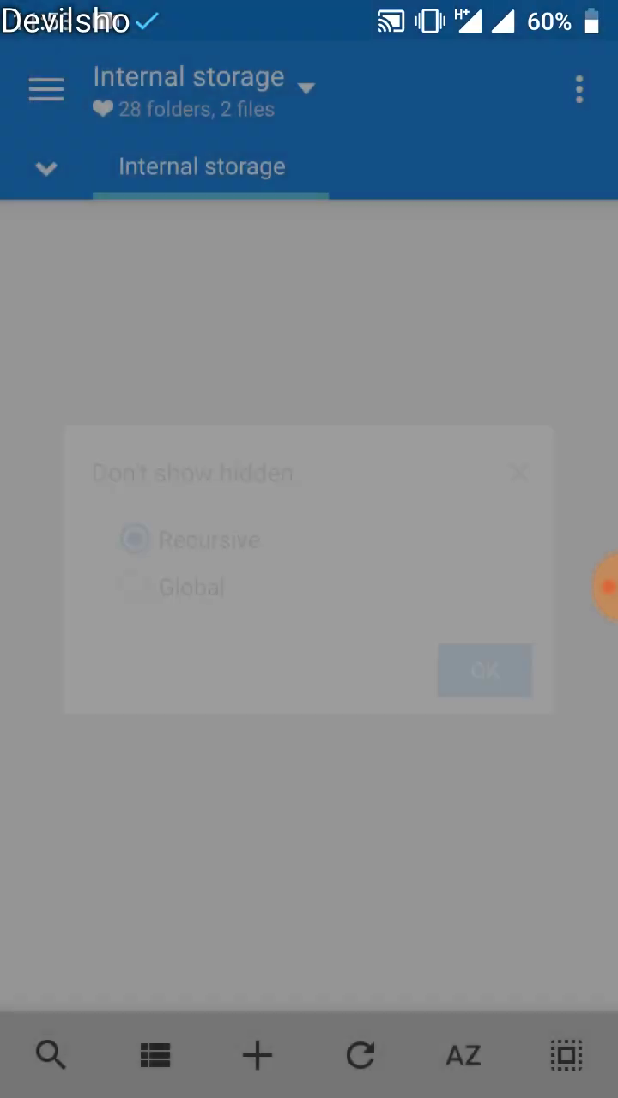
pyautogui.click(579, 88)
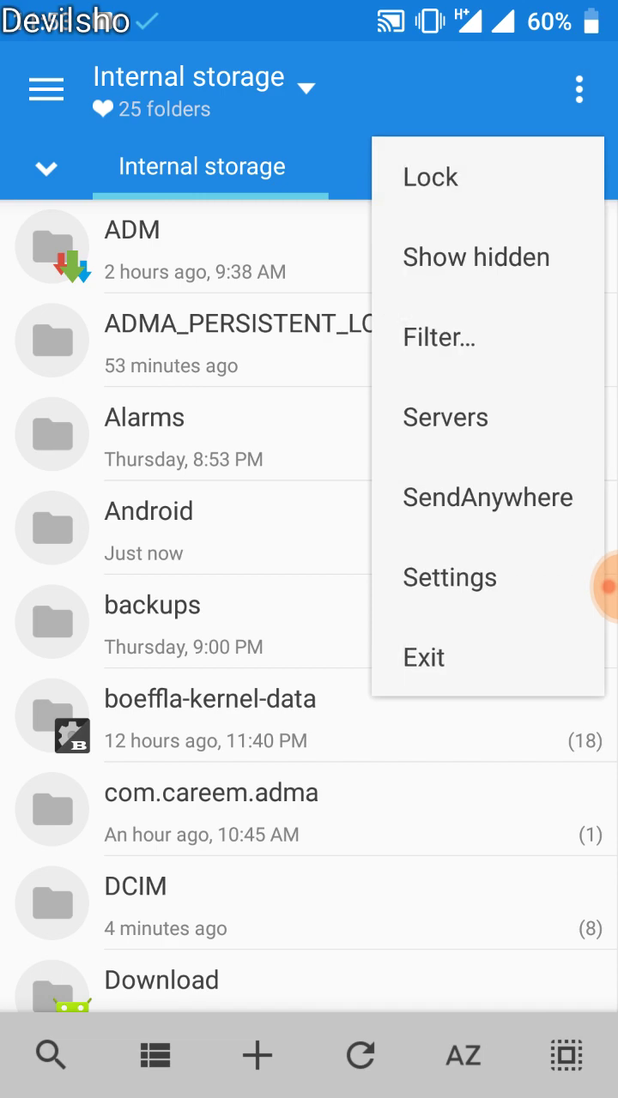
pyautogui.click(533, 246)
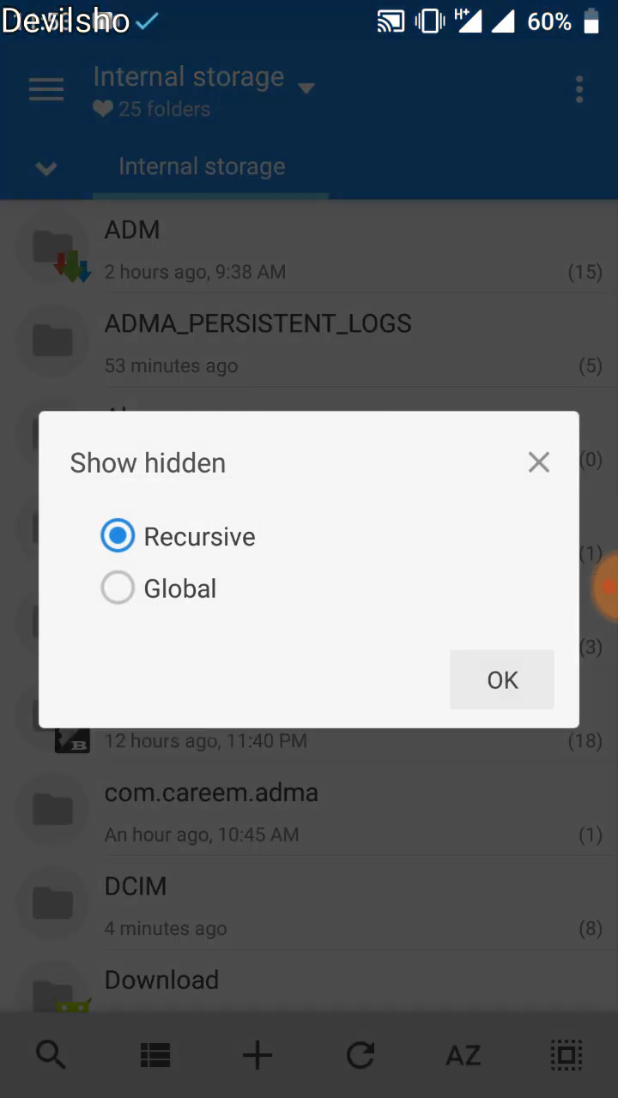
pyautogui.click(502, 680)
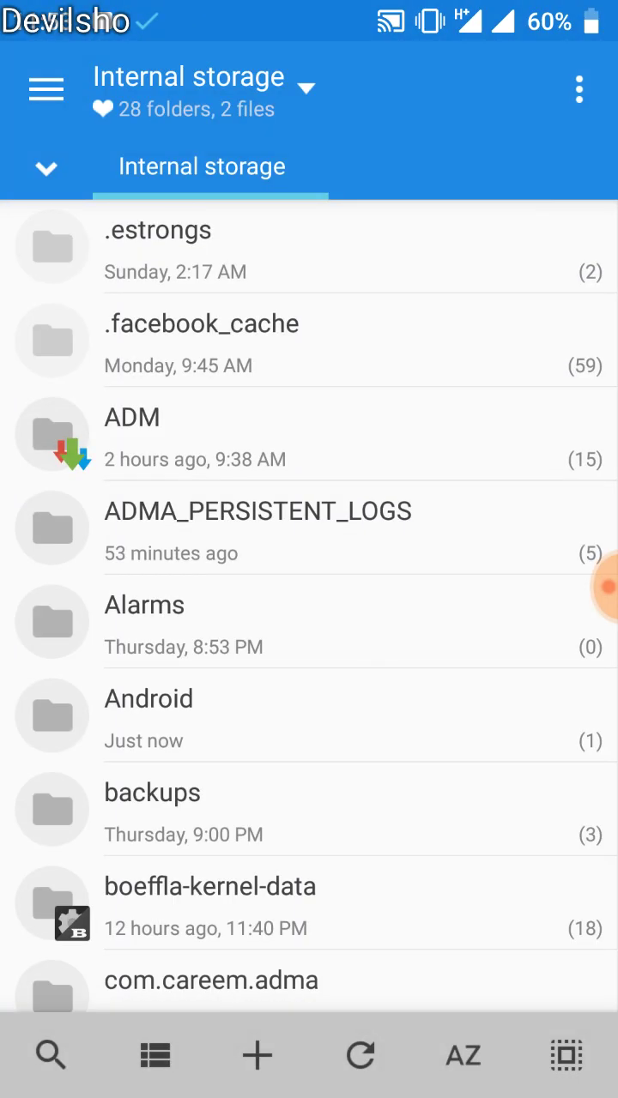
pyautogui.moveTo(295, 477); pyautogui.dragTo(288, 576)
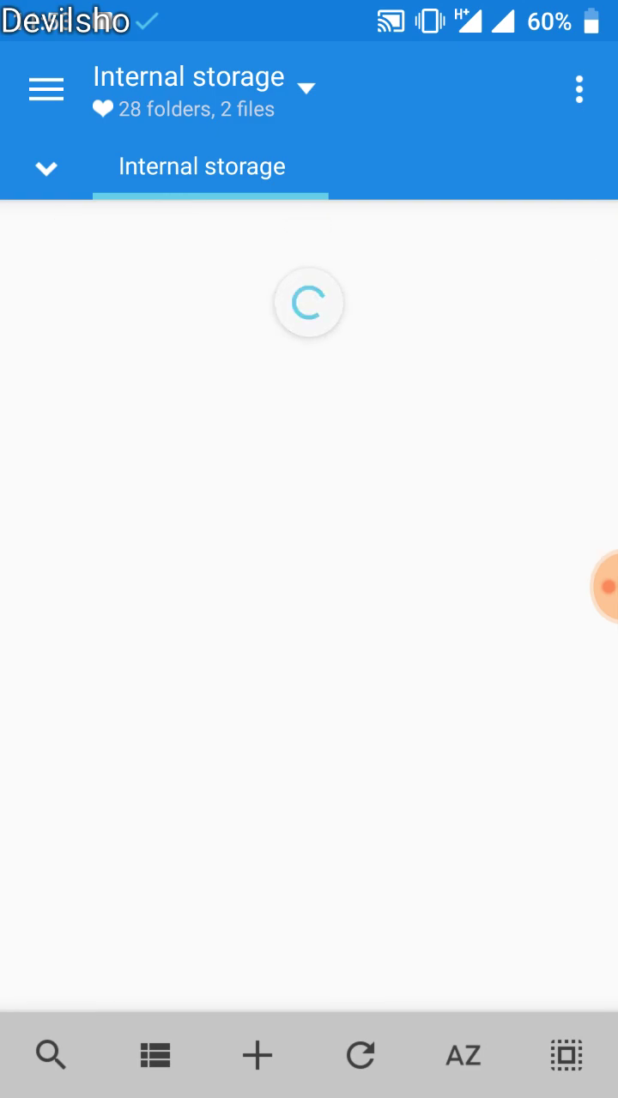
pyautogui.click(215, 248)
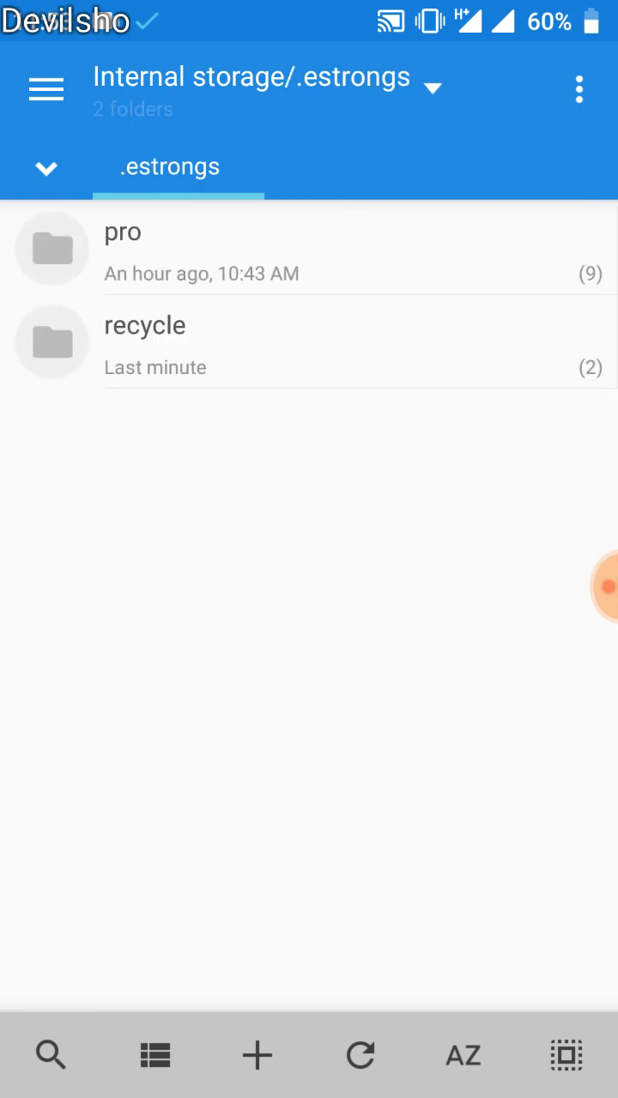
pyautogui.click(350, 314)
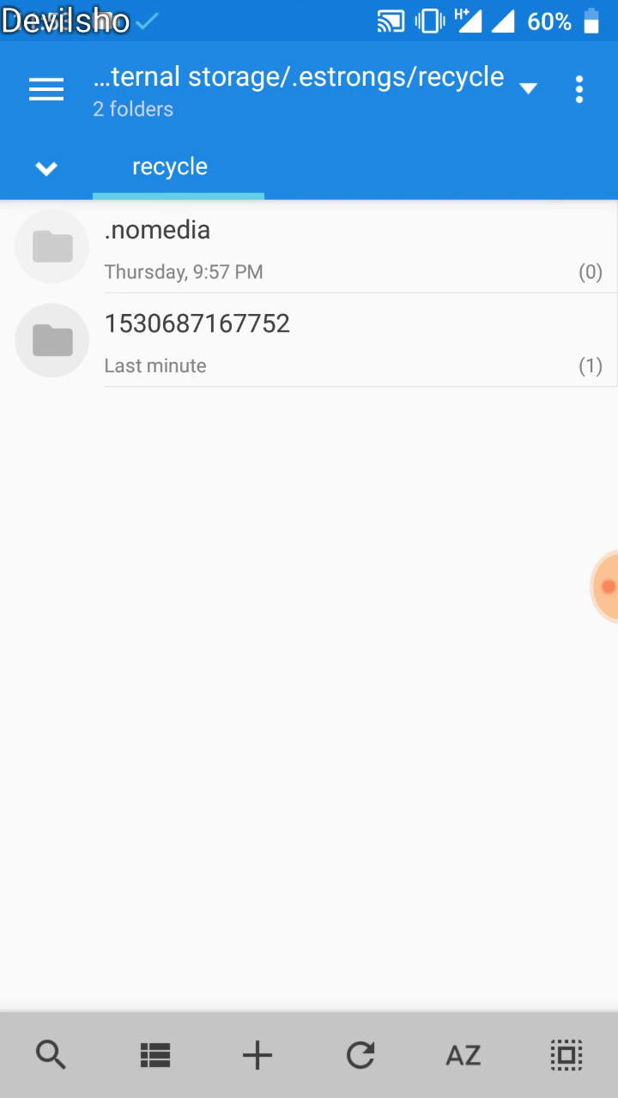
pyautogui.click(197, 339)
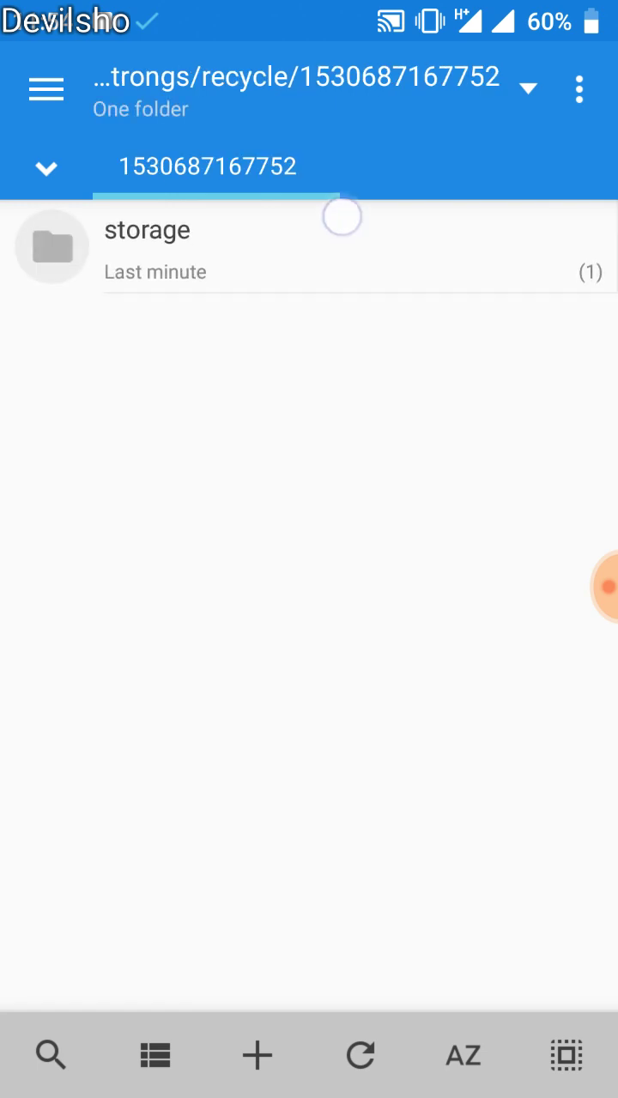
pyautogui.click(342, 226)
pyautogui.click(365, 238)
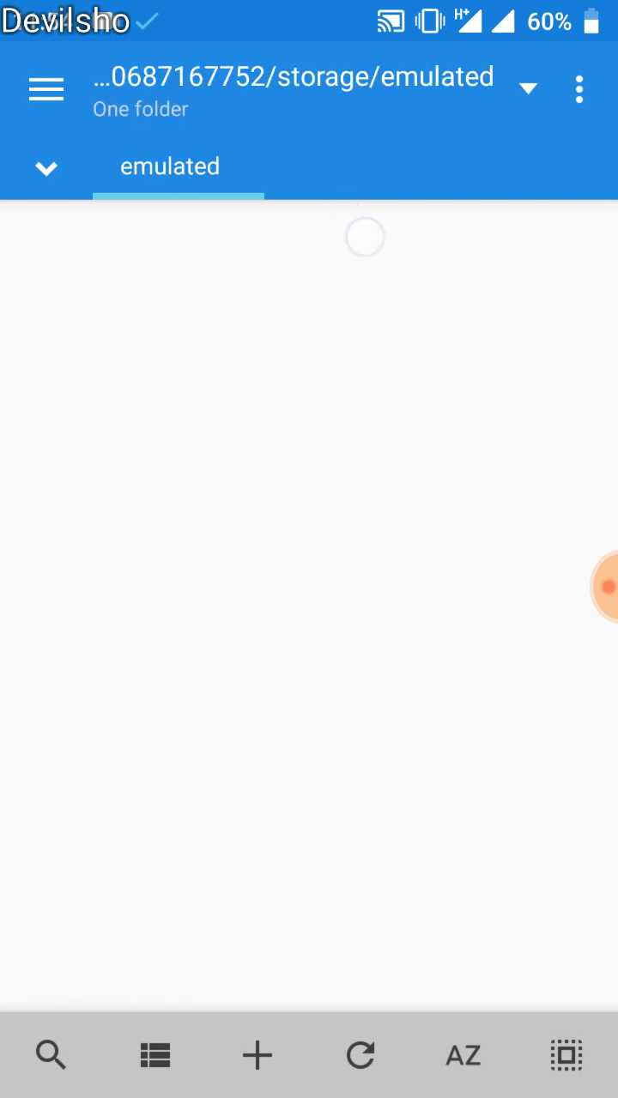
pyautogui.click(406, 225)
pyautogui.click(367, 248)
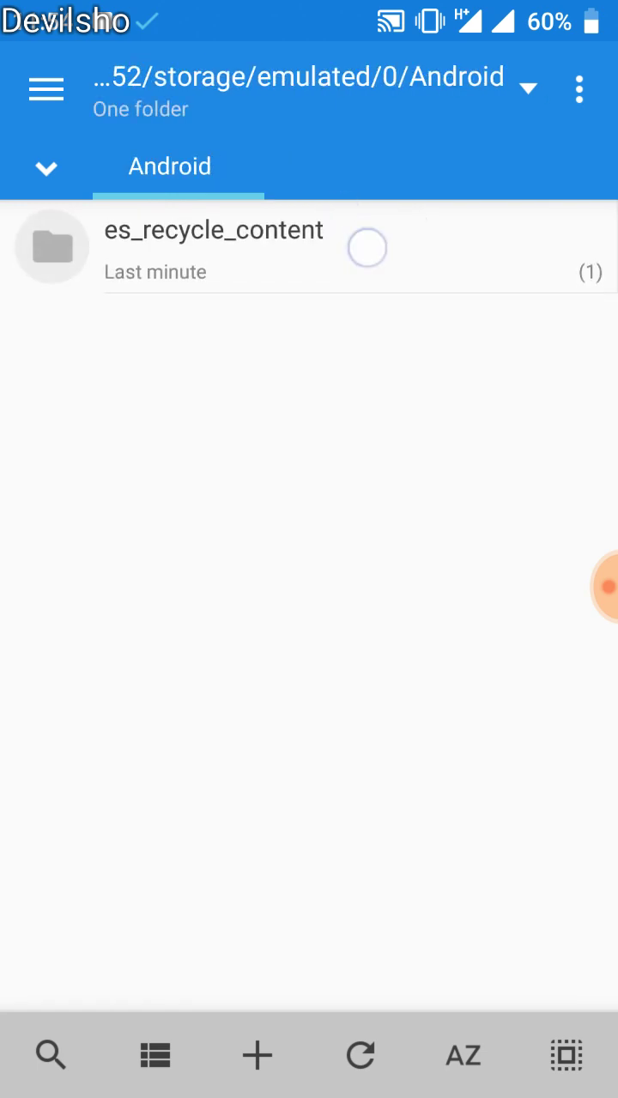
pyautogui.click(369, 252)
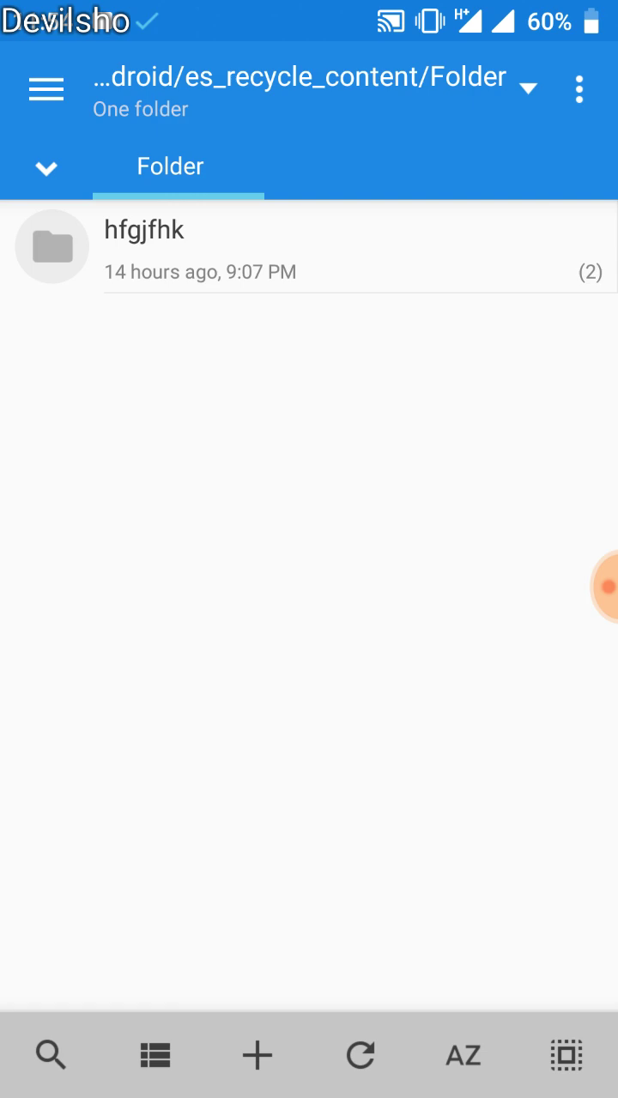
# Step: Open hfgjfhk and cut both game folders, com.tencent.ig and com.gameinsight.gobandroid
pyautogui.click(420, 265)
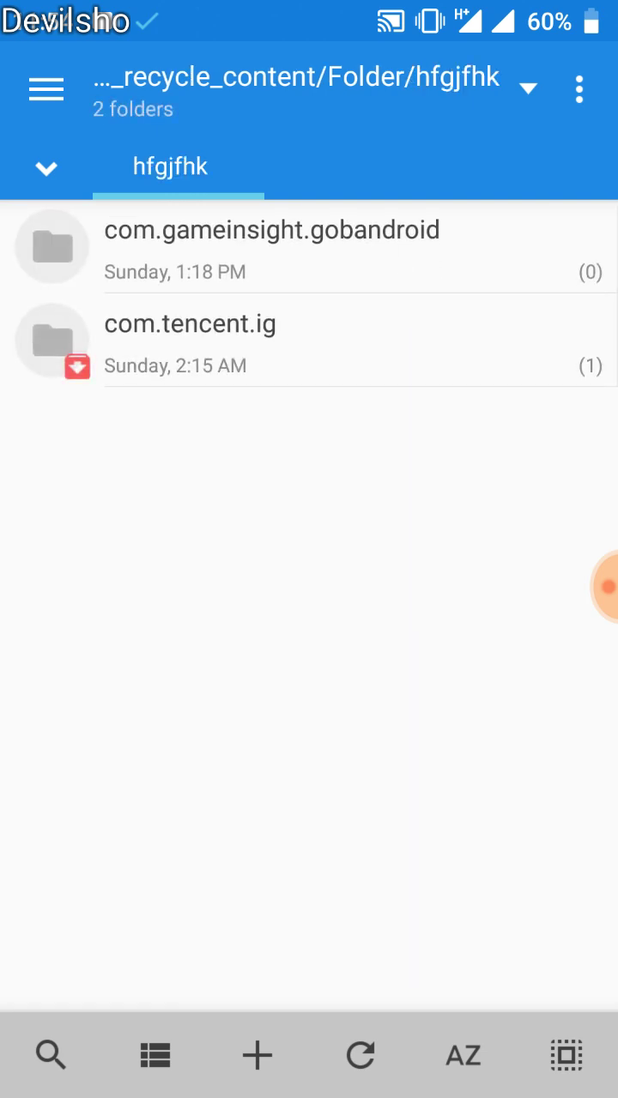
pyautogui.click(412, 353)
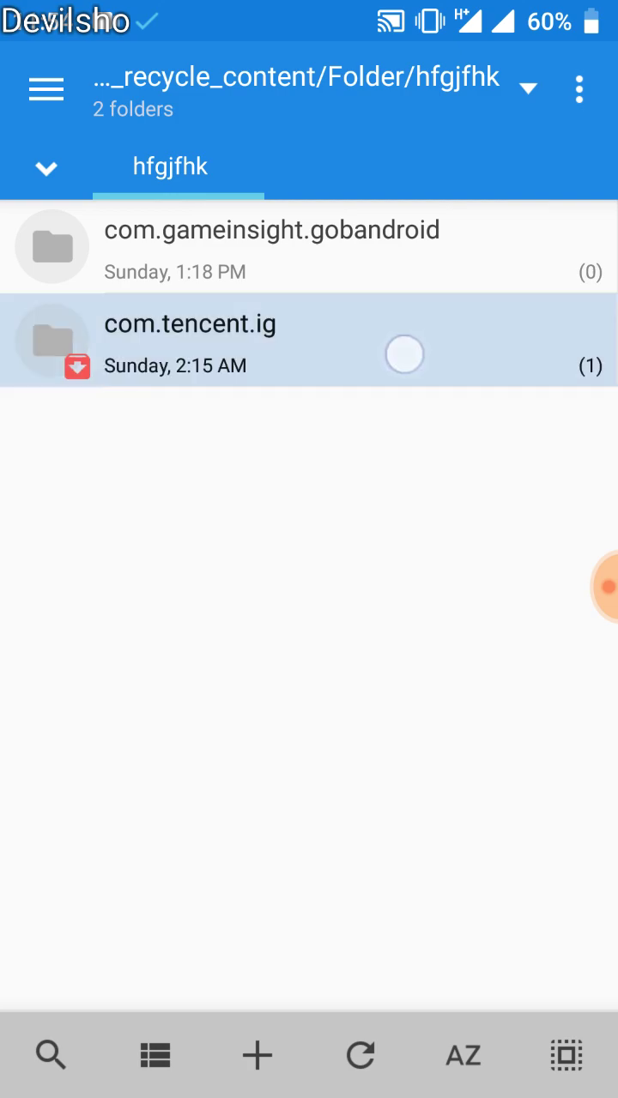
pyautogui.click(418, 243)
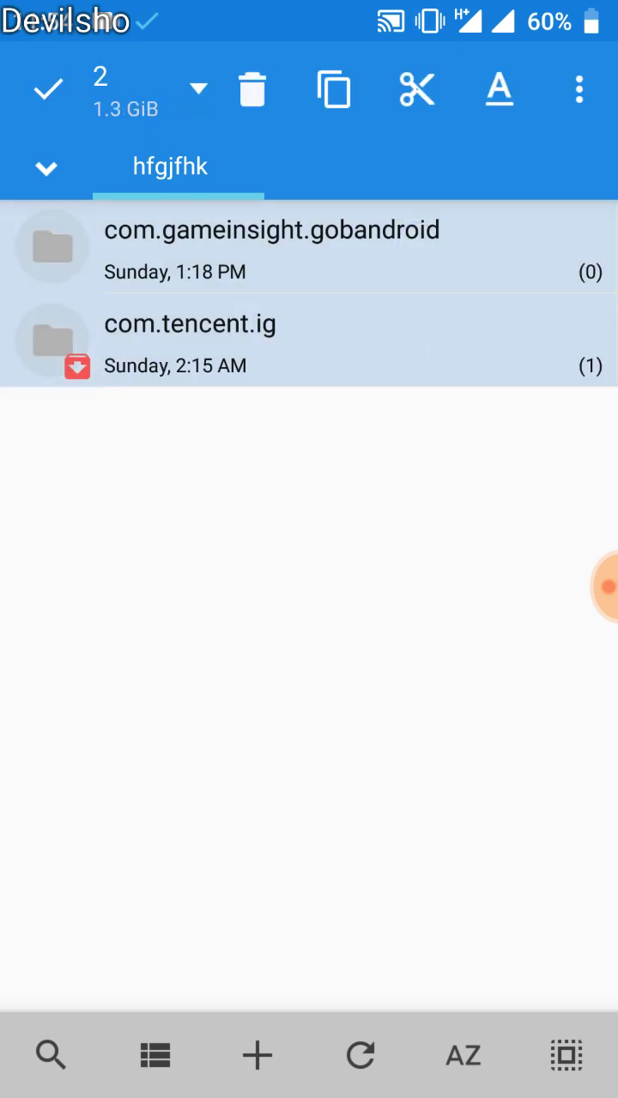
pyautogui.click(417, 88)
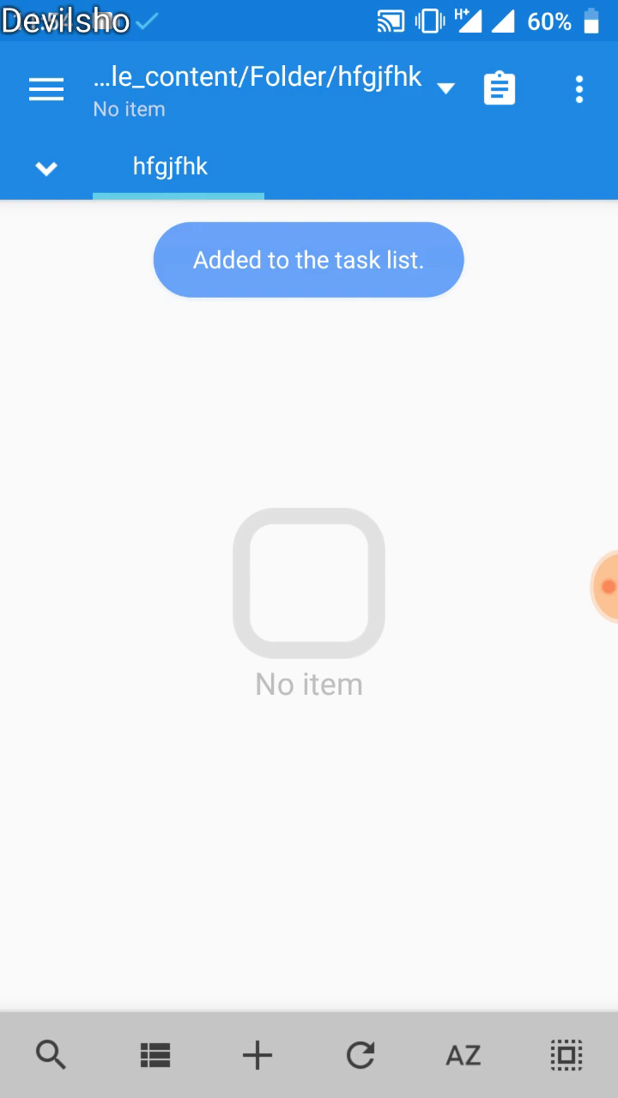
# Step: Create a folder named obb and paste both game folders into it
pyautogui.click(257, 1055)
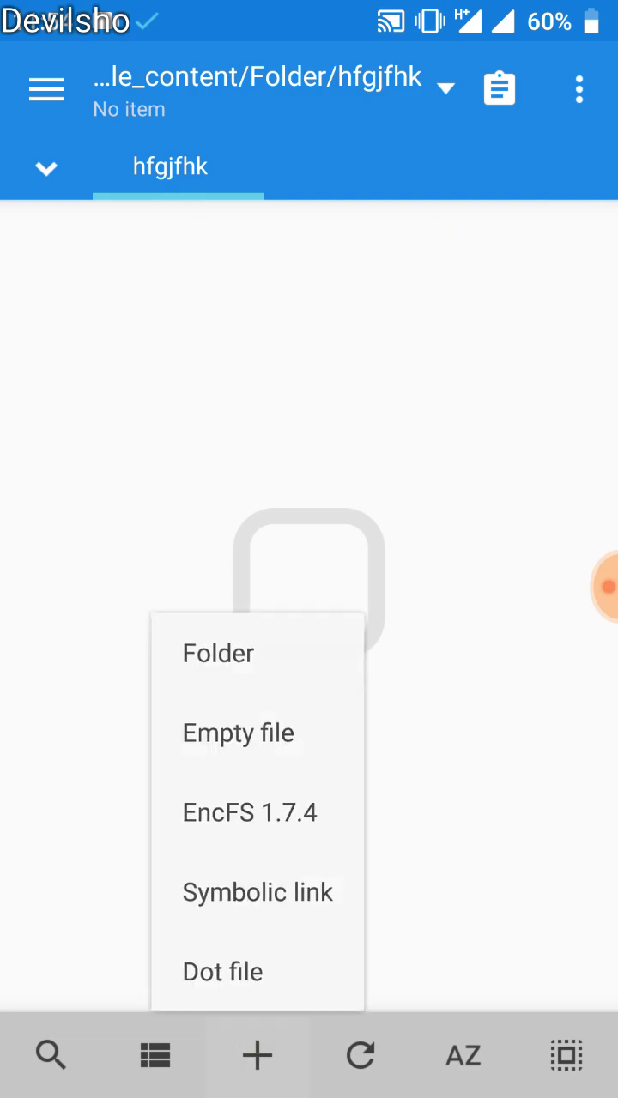
pyautogui.click(265, 630)
pyautogui.write('o')
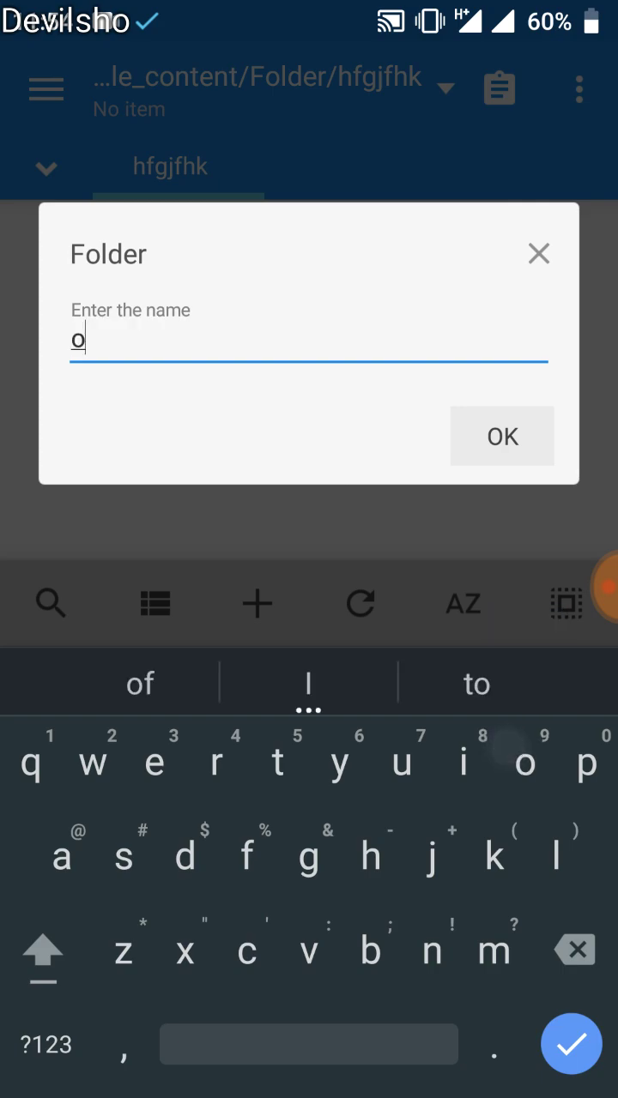
pyautogui.write('bb')
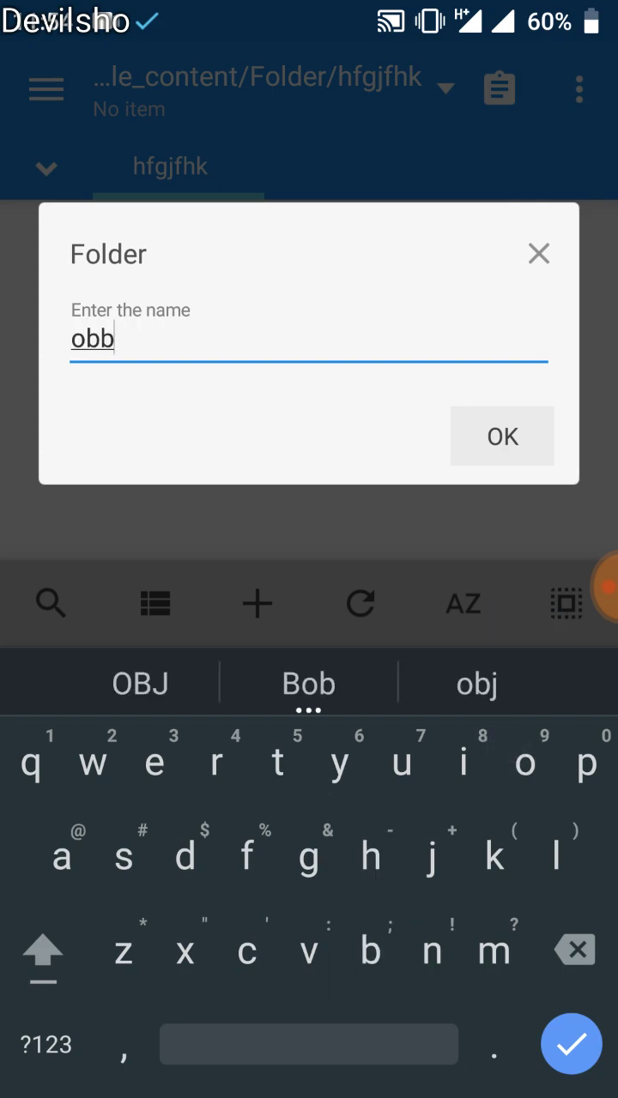
pyautogui.click(504, 437)
pyautogui.click(360, 273)
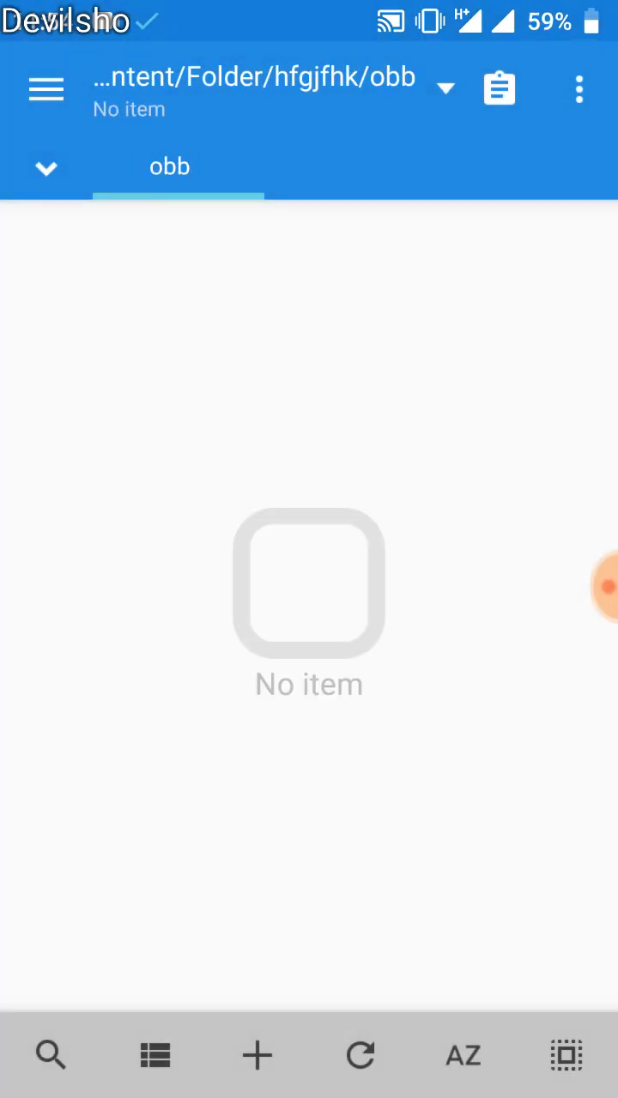
pyautogui.click(501, 65)
pyautogui.click(336, 182)
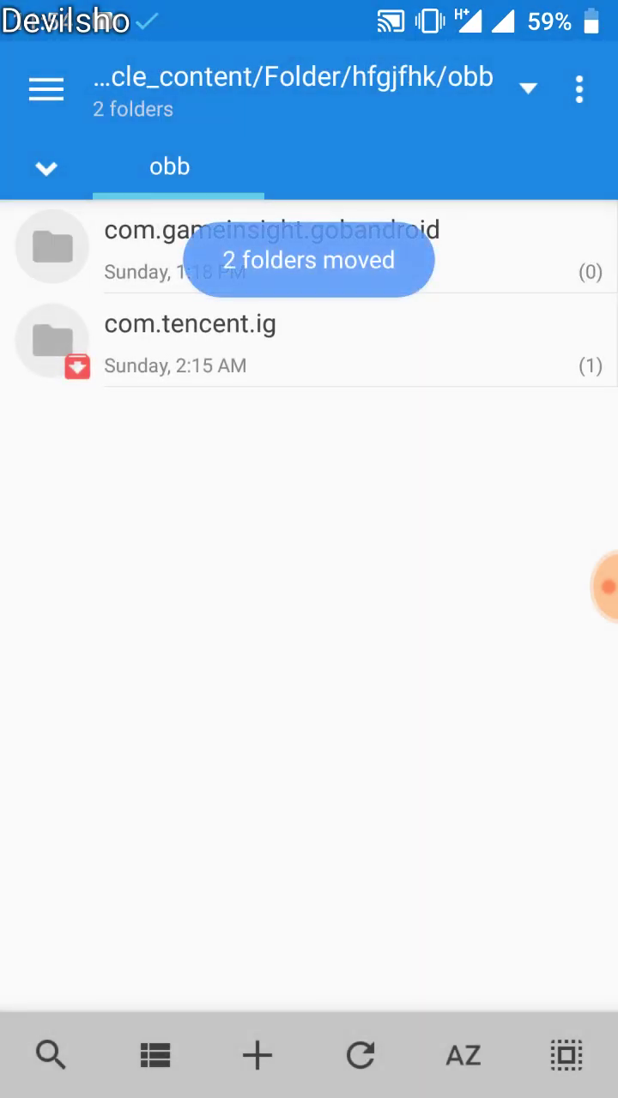
# Step: Move the obb folder into Internal storage/Android and exit MiXplorer
pyautogui.press('Escape')
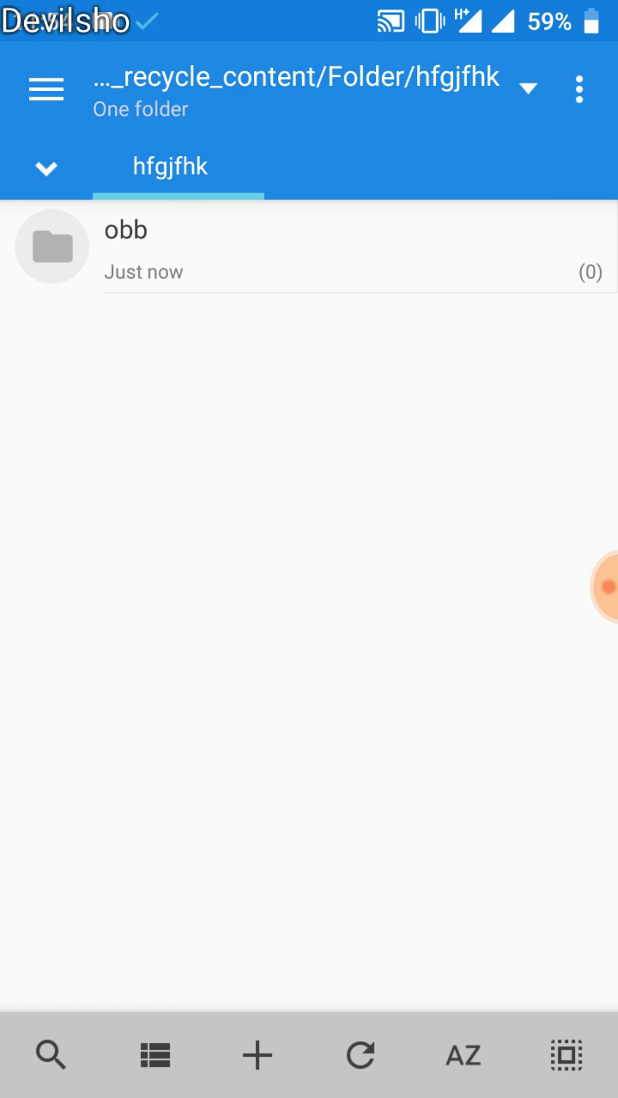
pyautogui.click(363, 265)
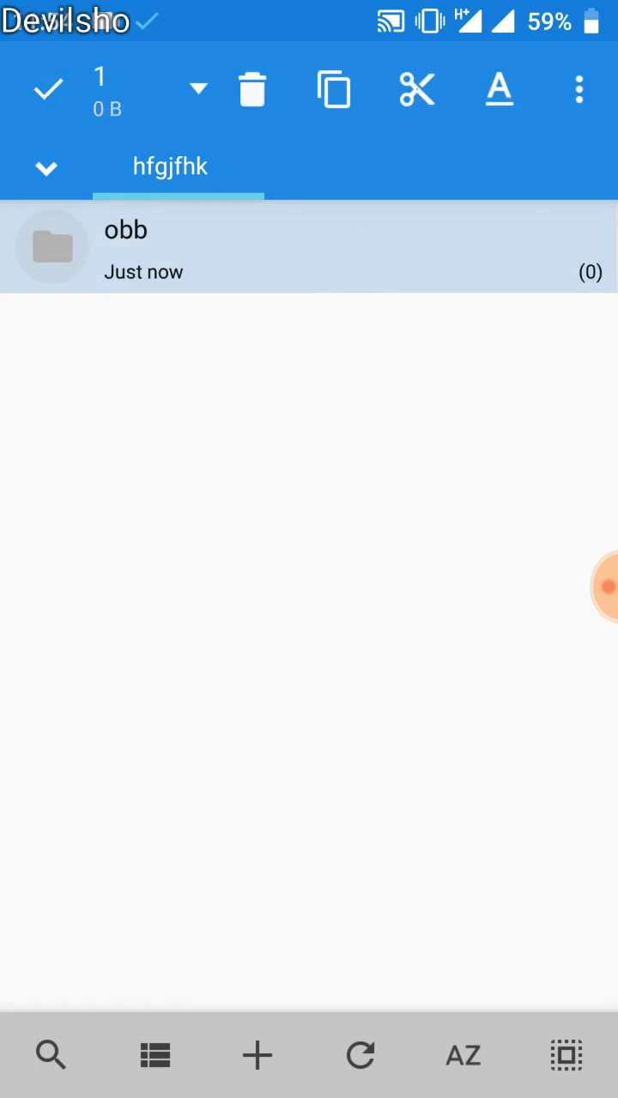
pyautogui.click(417, 89)
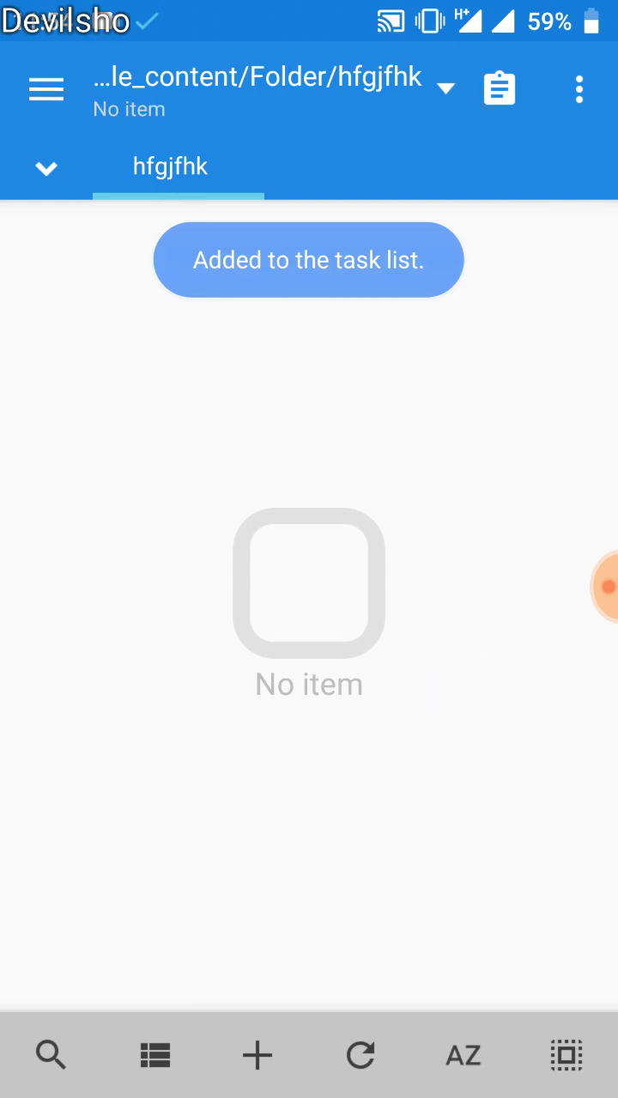
pyautogui.press('Escape')
pyautogui.moveTo(17, 734); pyautogui.dragTo(181, 716)
pyautogui.click(294, 266)
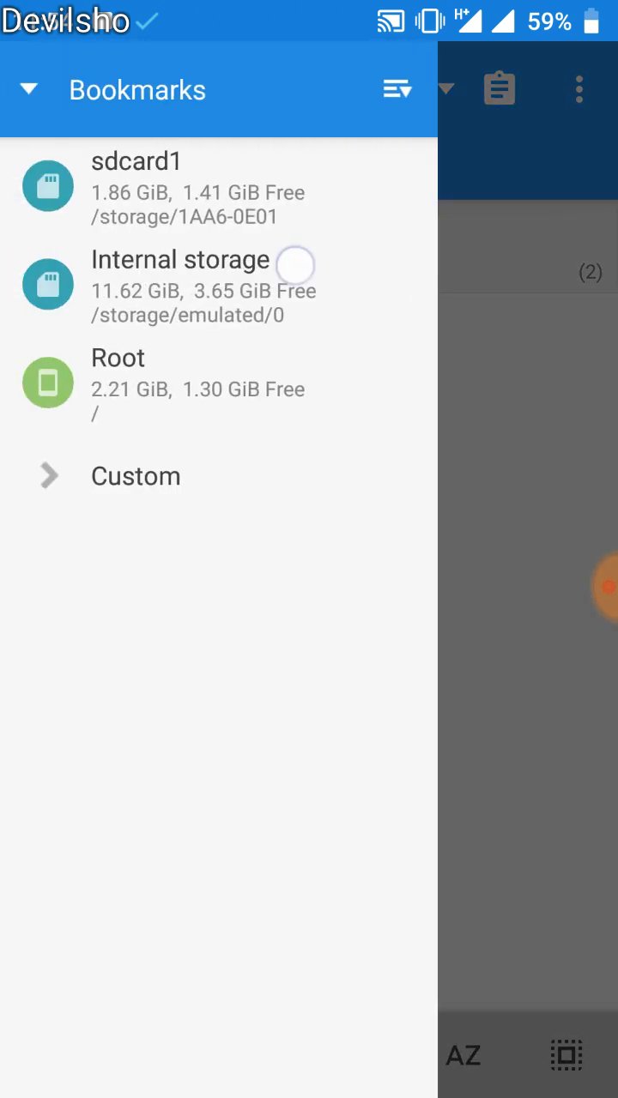
pyautogui.moveTo(385, 686); pyautogui.dragTo(417, 534)
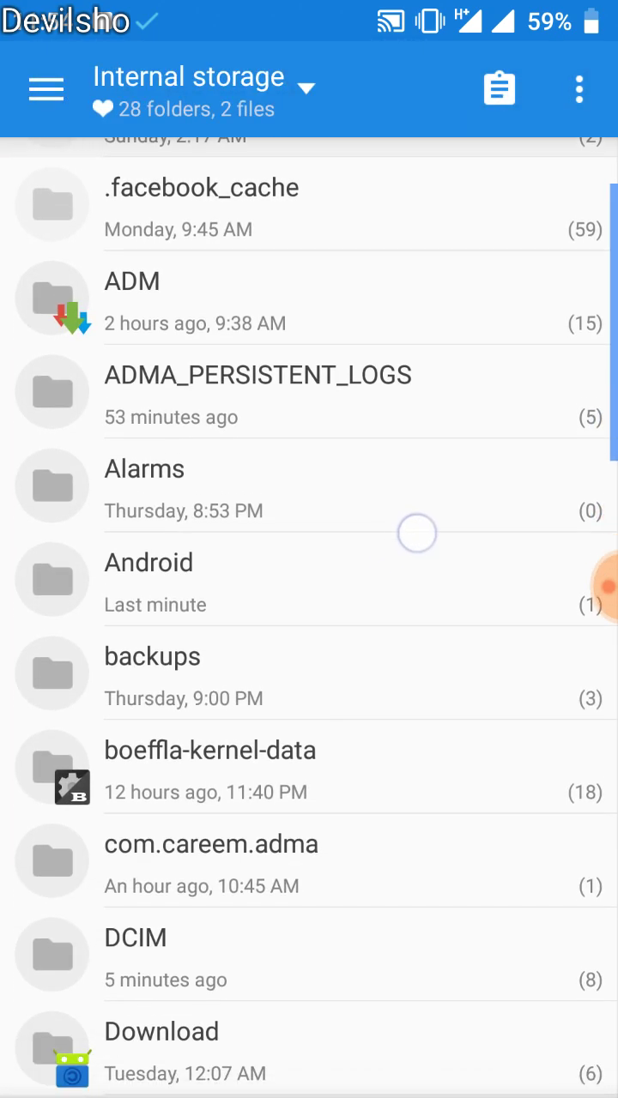
pyautogui.click(172, 433)
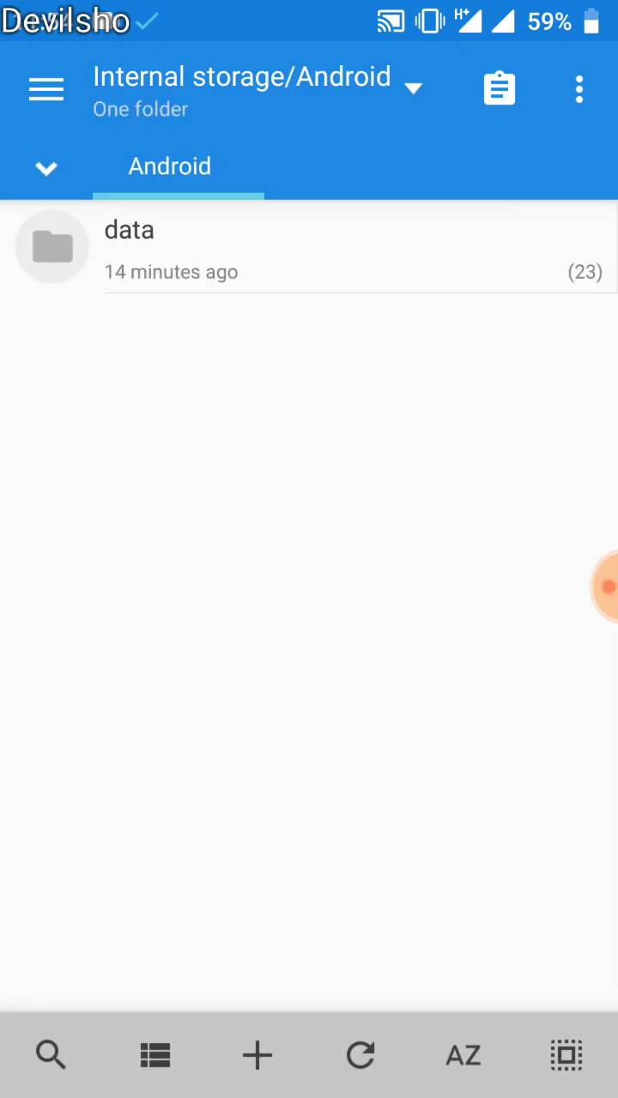
pyautogui.click(500, 86)
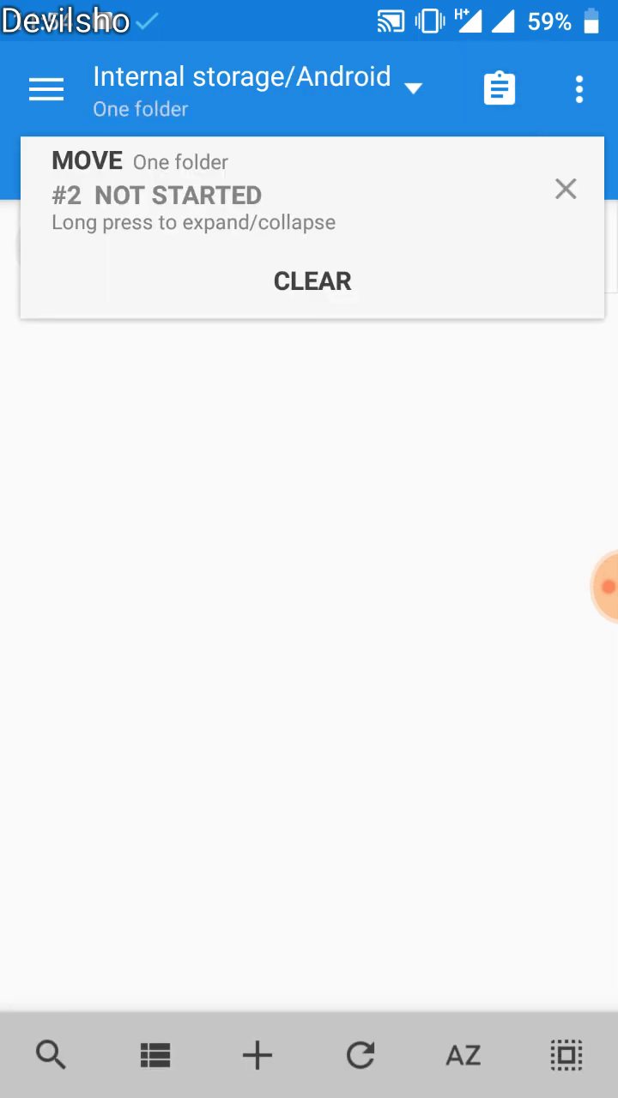
pyautogui.click(407, 202)
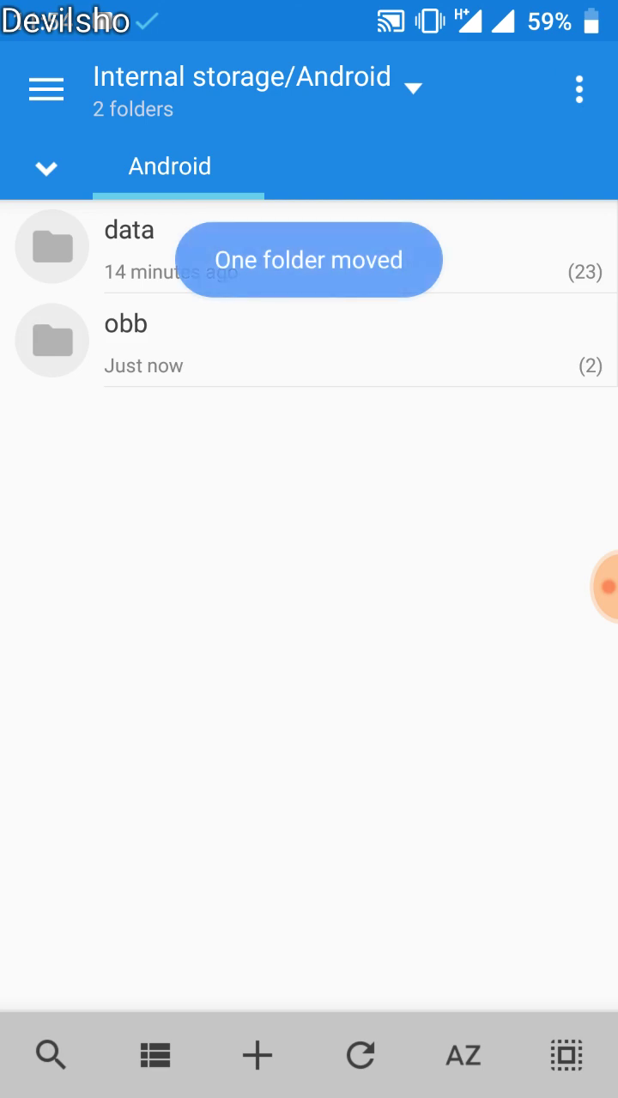
pyautogui.press('Escape')
# Step: Switch back to ES File Explorer and go to its homepage
pyautogui.hotkey('alt', 'Tab')
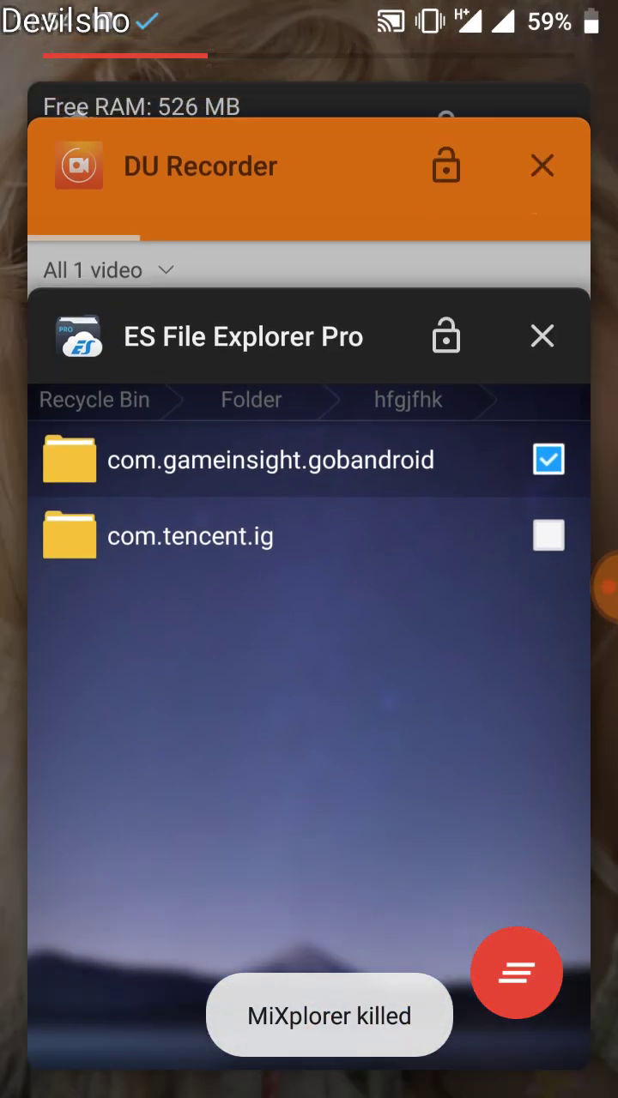
pyautogui.click(361, 550)
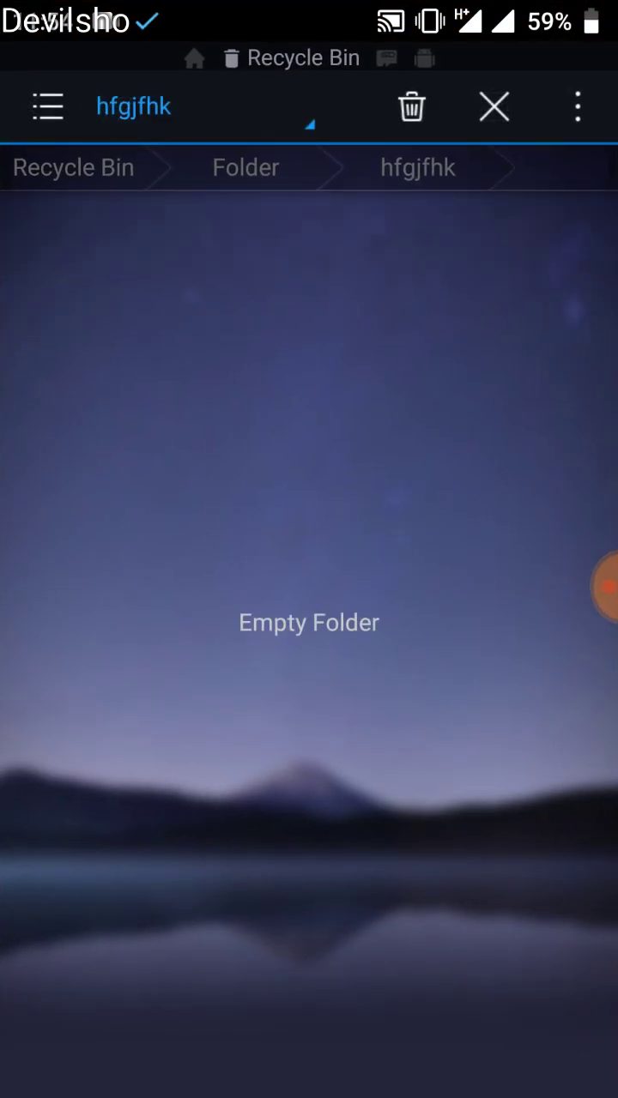
pyautogui.click(48, 107)
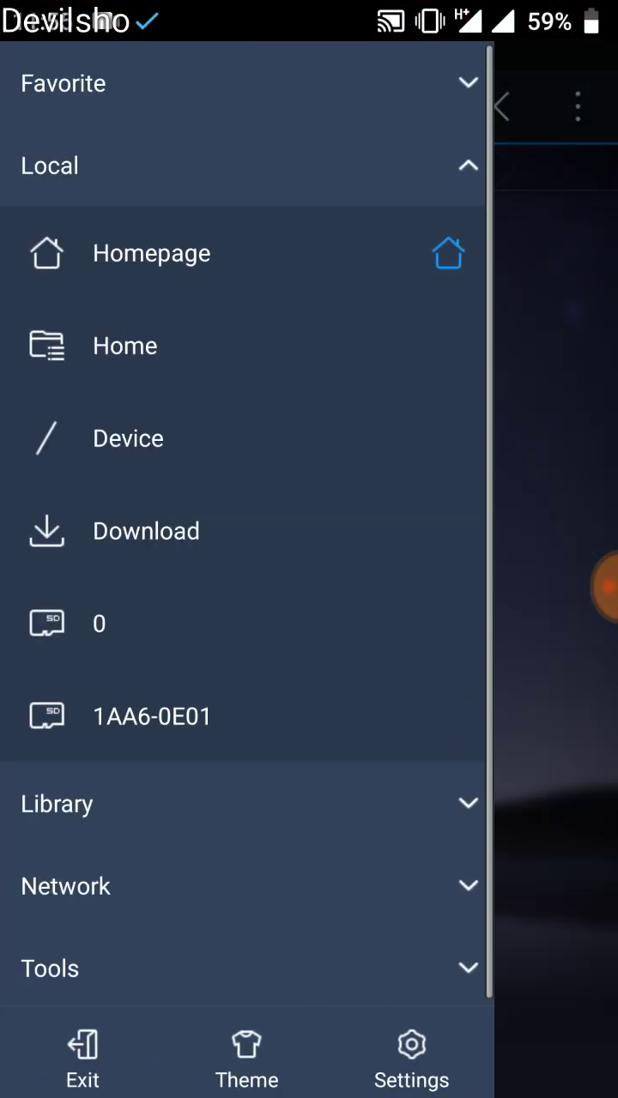
pyautogui.click(151, 253)
# Step: Clear all Recycle Bin contents and confirm the leftover hfgjfhk folder is empty
pyautogui.click(502, 596)
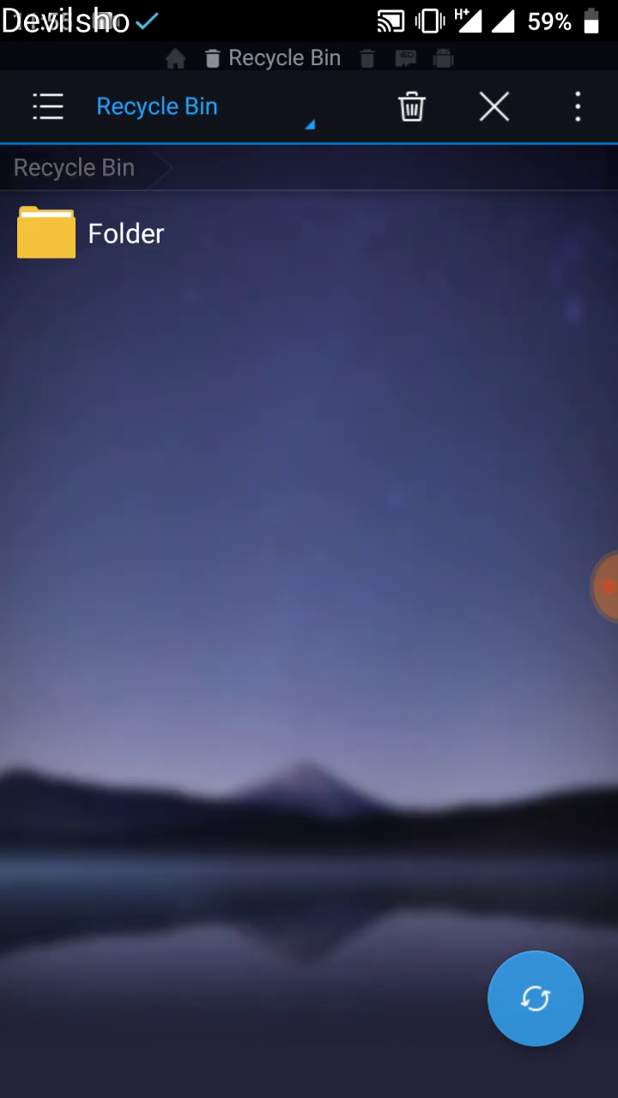
pyautogui.click(412, 106)
pyautogui.click(444, 601)
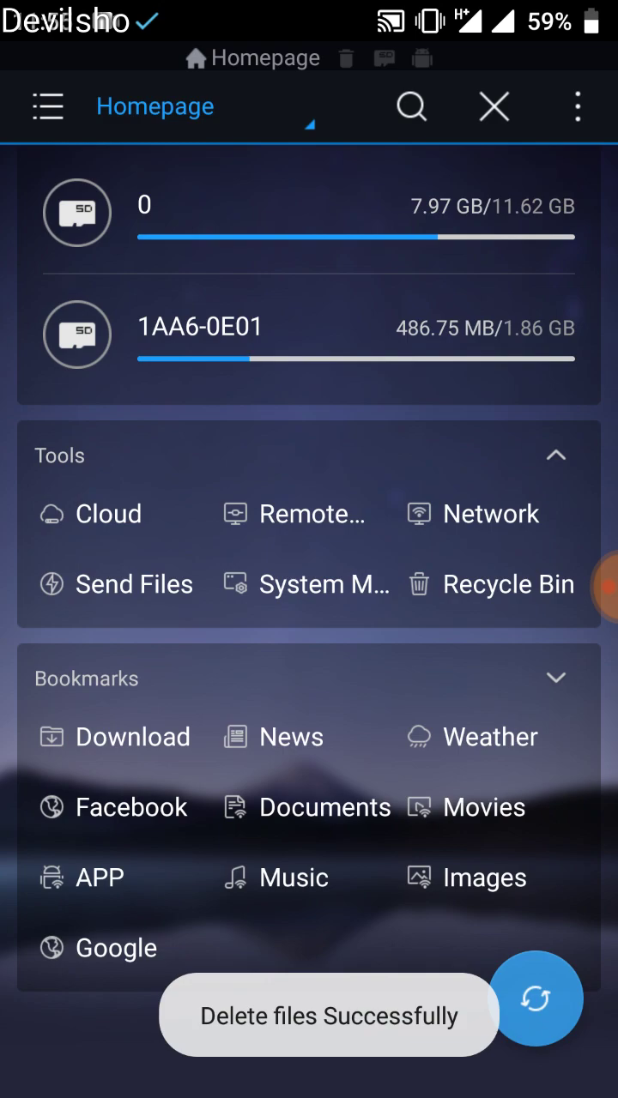
pyautogui.click(514, 592)
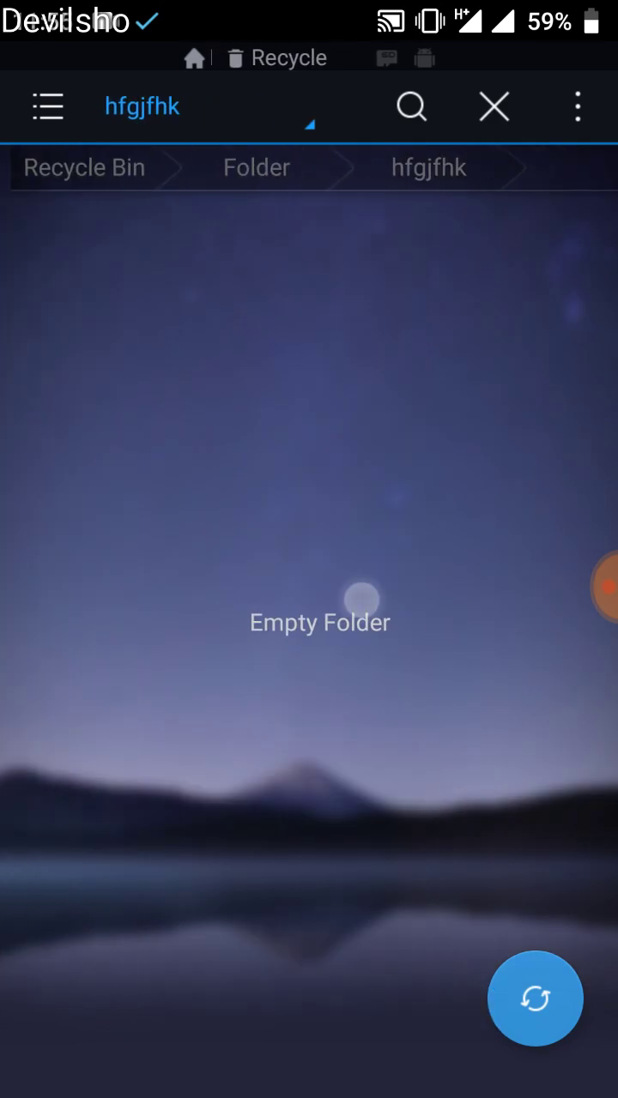
# Step: Close the recycle folder view and return to the homepage window
pyautogui.click(494, 107)
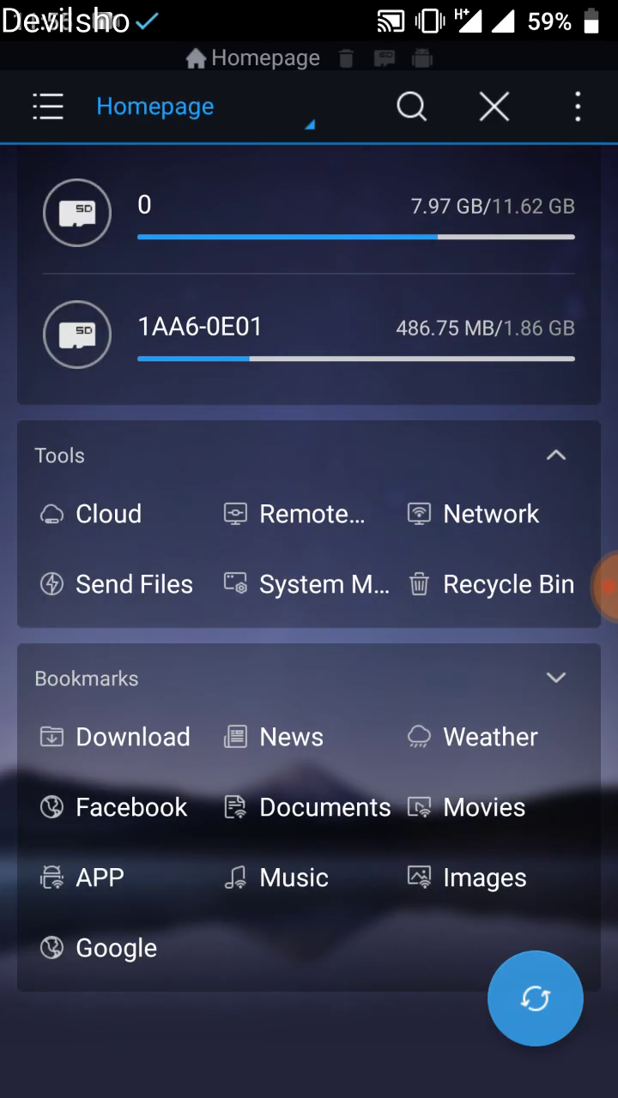
pyautogui.click(508, 585)
pyautogui.click(494, 107)
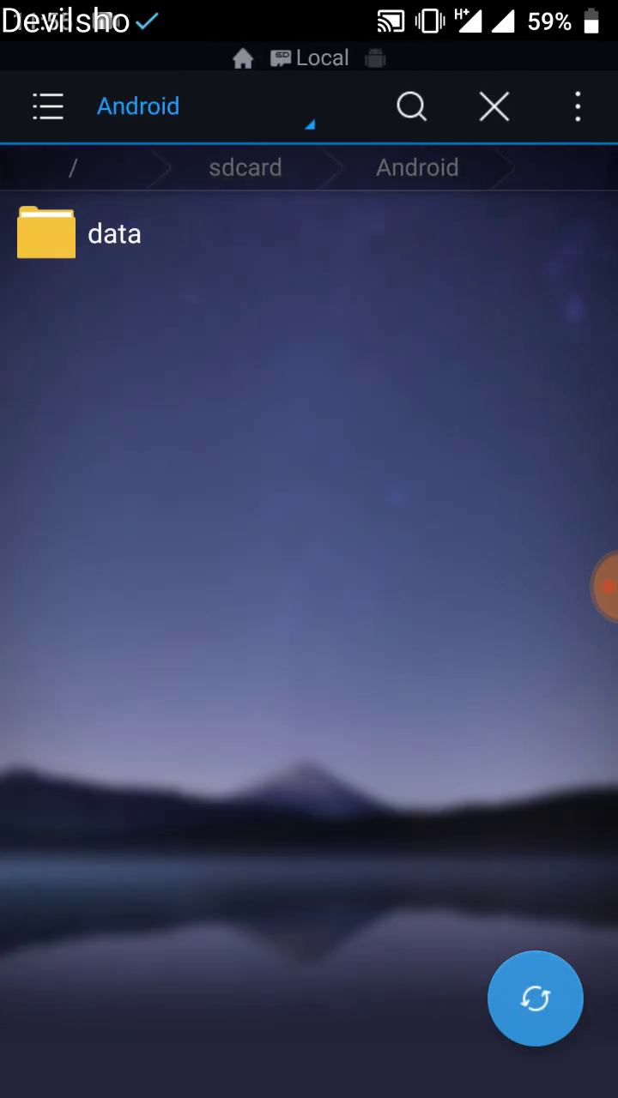
pyautogui.click(245, 167)
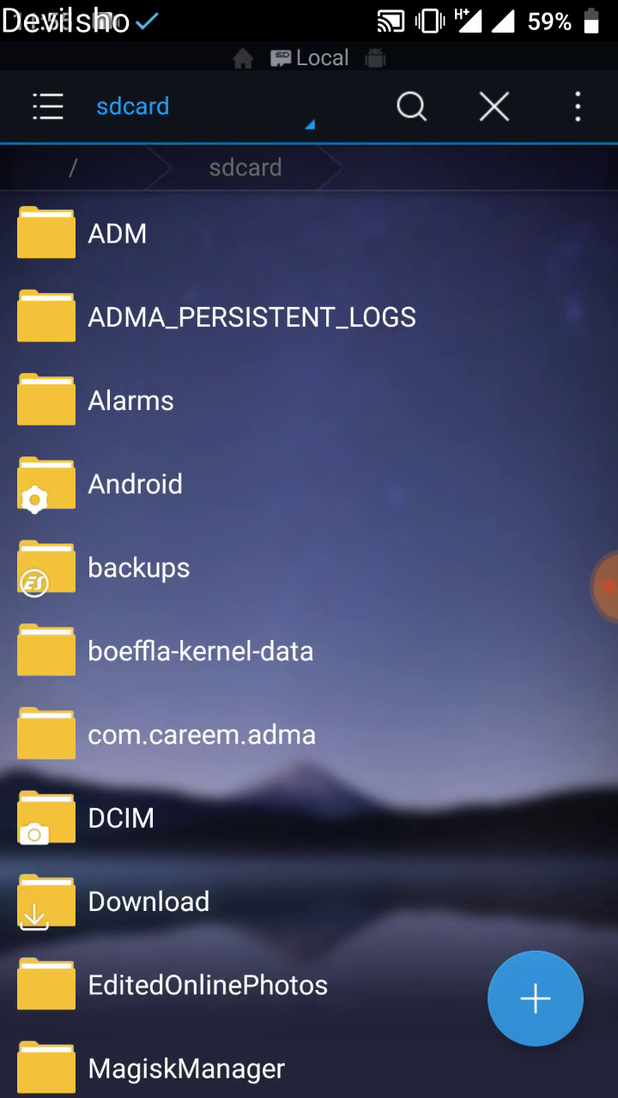
pyautogui.moveTo(397, 576); pyautogui.dragTo(584, 576)
# Step: Browse internal storage '0' into the Android/obb folder
pyautogui.moveTo(51, 603); pyautogui.dragTo(211, 603)
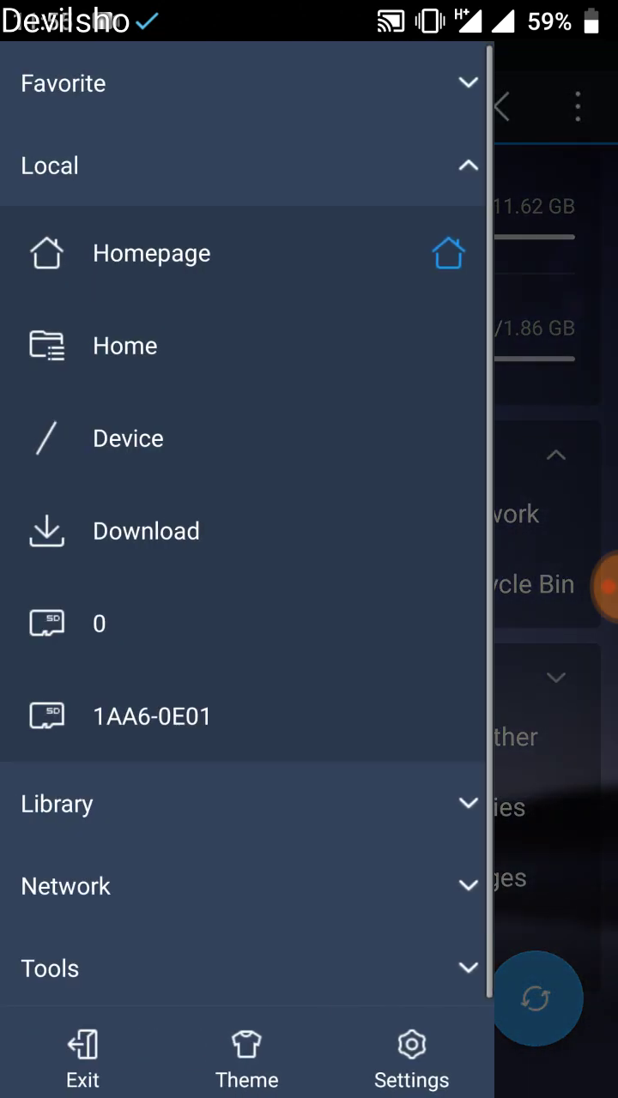
pyautogui.moveTo(286, 421); pyautogui.dragTo(324, 413)
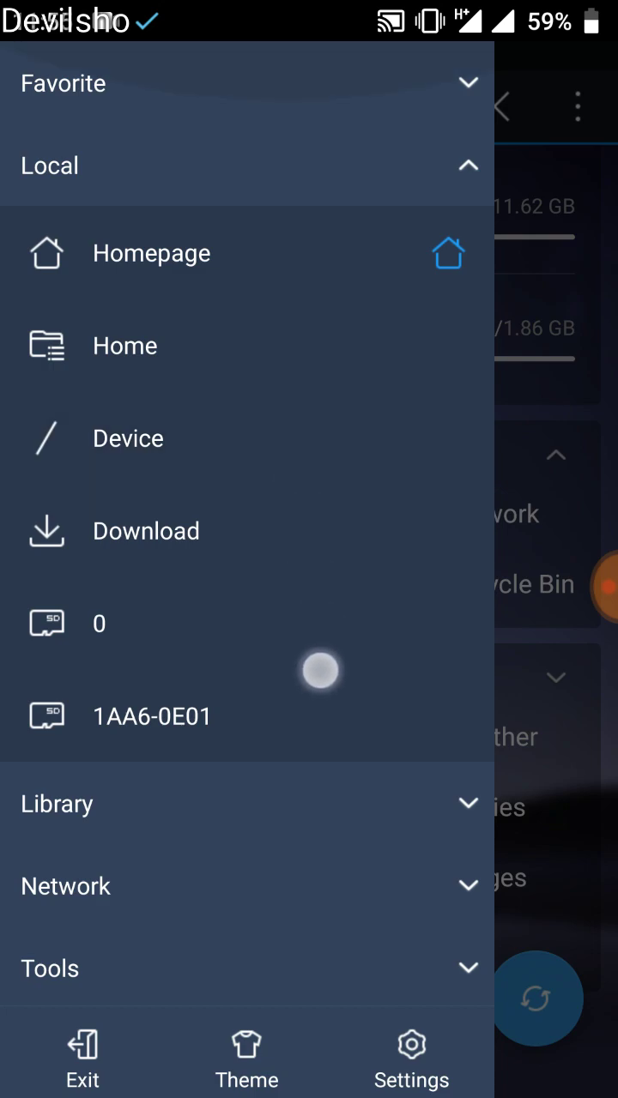
pyautogui.click(312, 662)
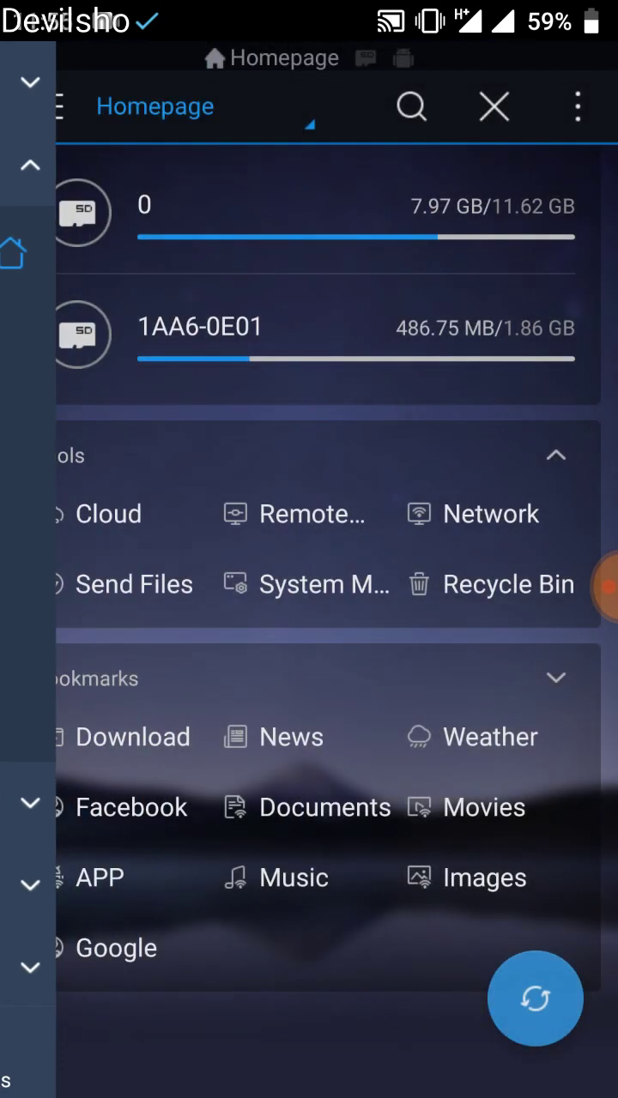
pyautogui.moveTo(392, 651); pyautogui.dragTo(397, 576)
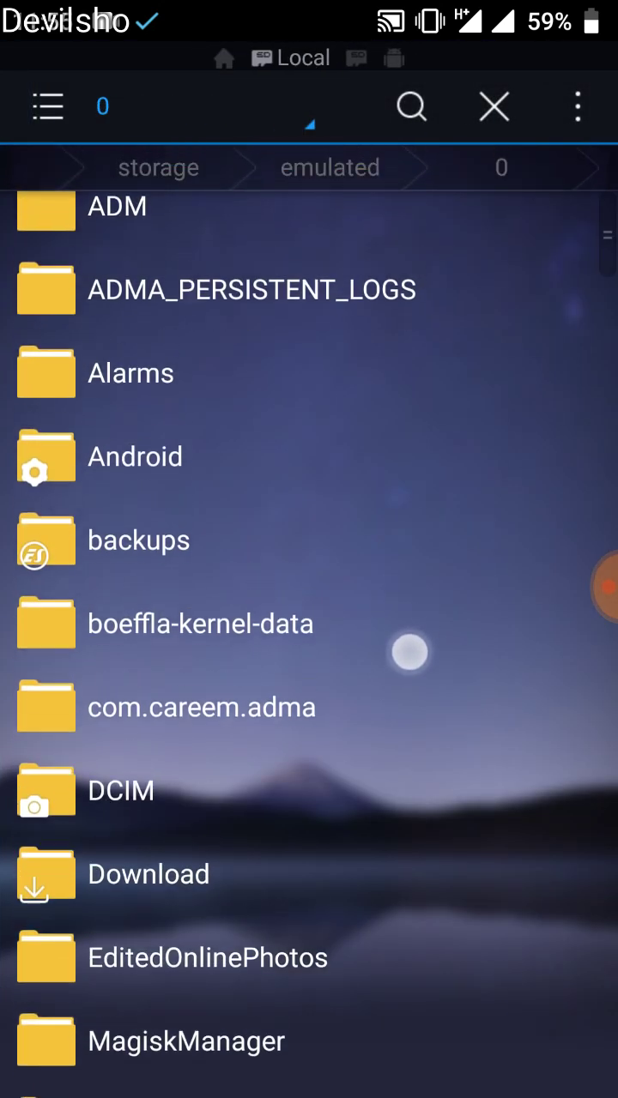
pyautogui.click(135, 368)
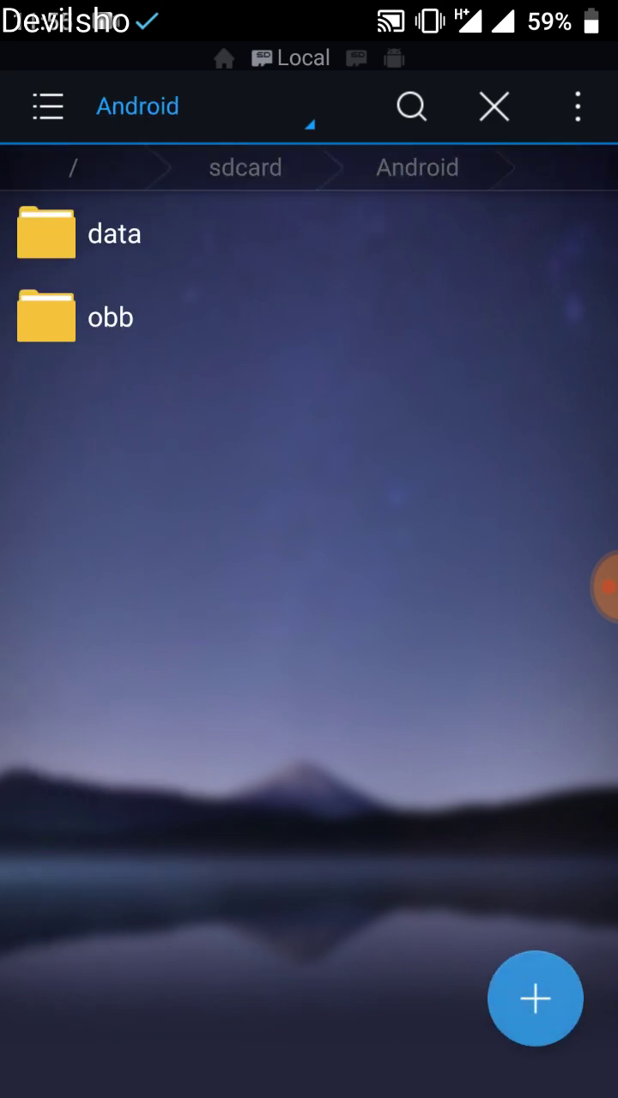
pyautogui.click(388, 301)
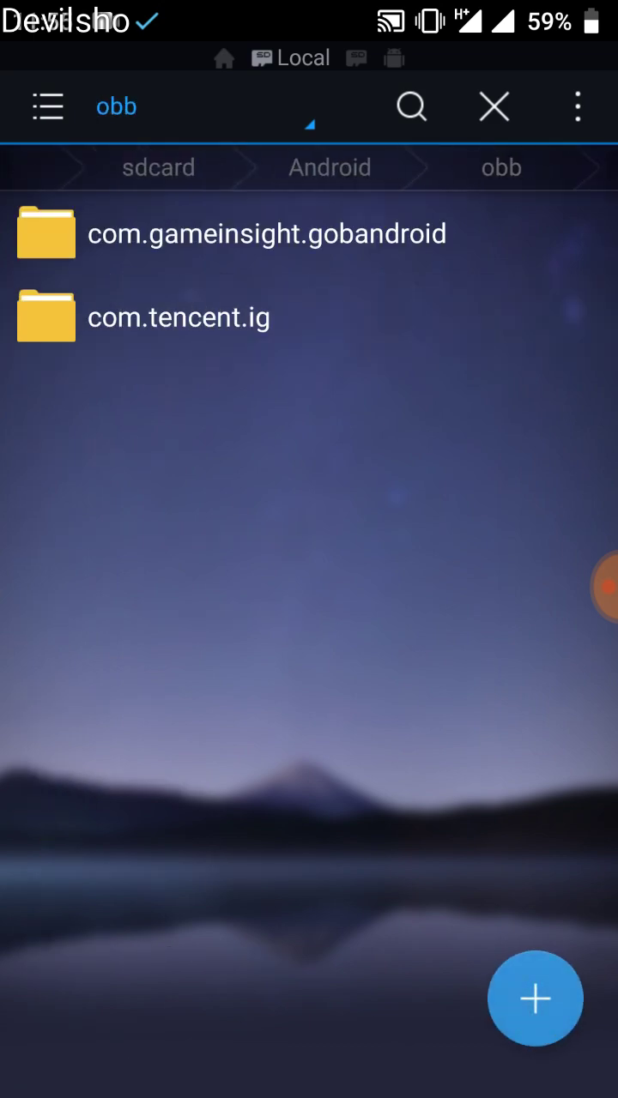
# Step: Scroll through obb to check com.gameinsight.gobandroid and com.tencent.ig are present
pyautogui.moveTo(333, 765); pyautogui.dragTo(291, 657)
pyautogui.moveTo(181, 984); pyautogui.dragTo(480, 978)
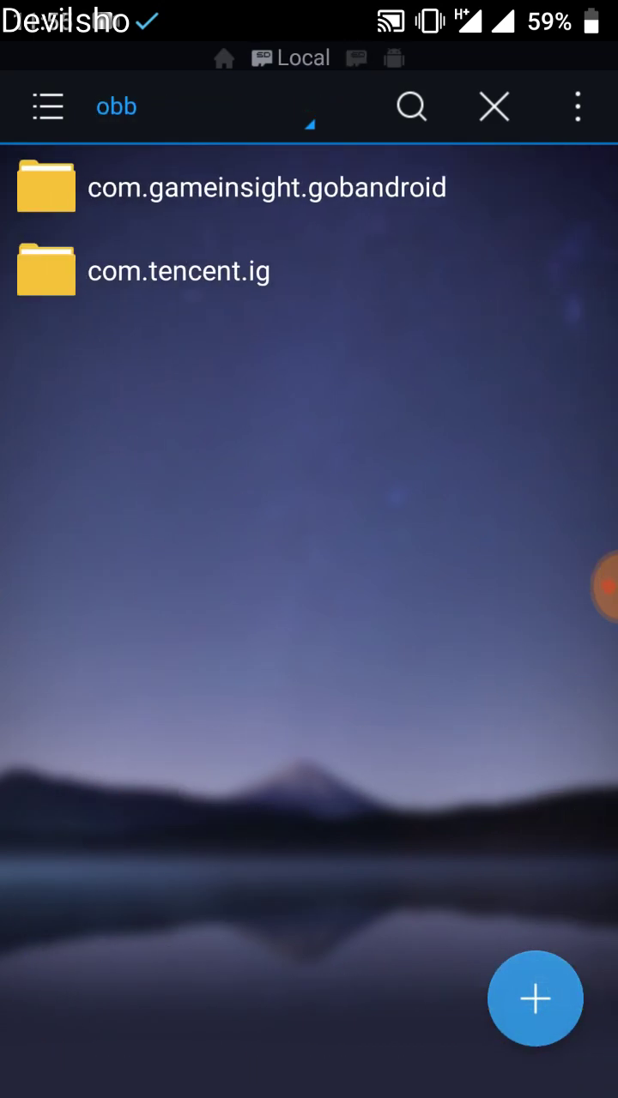
pyautogui.moveTo(359, 463); pyautogui.dragTo(358, 701)
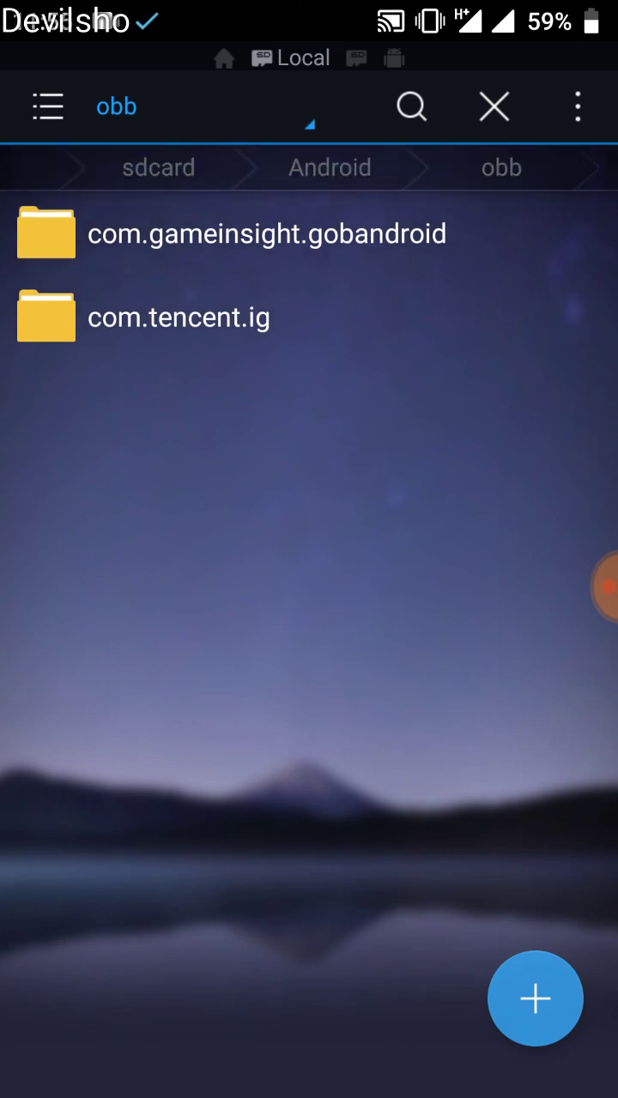
pyautogui.moveTo(361, 540); pyautogui.dragTo(368, 512)
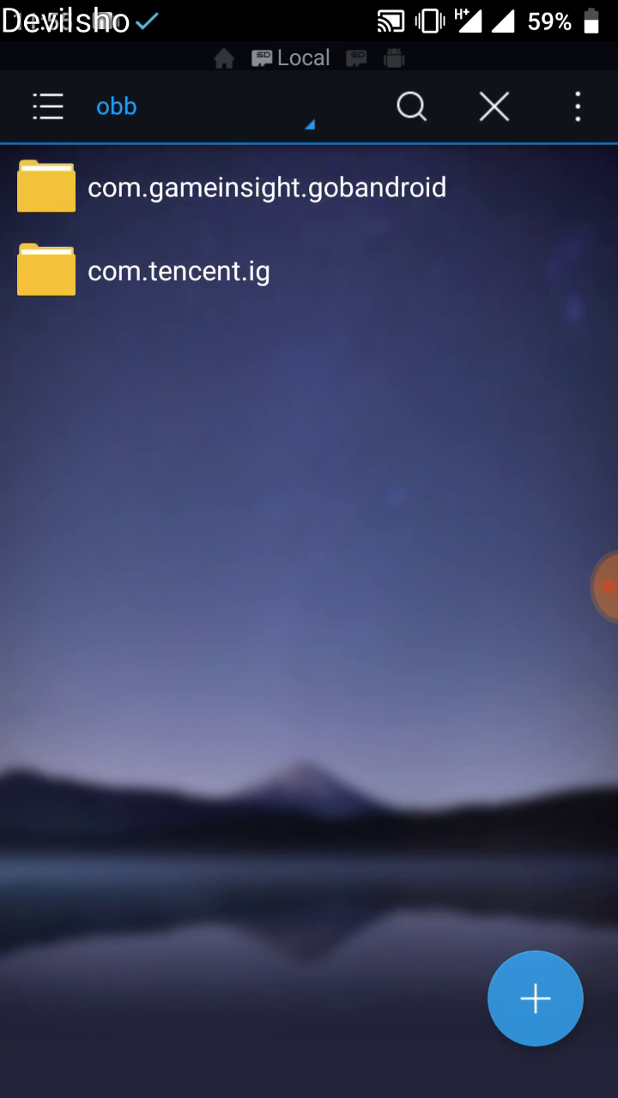
pyautogui.moveTo(449, 600)
pyautogui.mouseDown()
pyautogui.moveTo(465, 745)
pyautogui.moveTo(454, 722)
pyautogui.mouseUp()
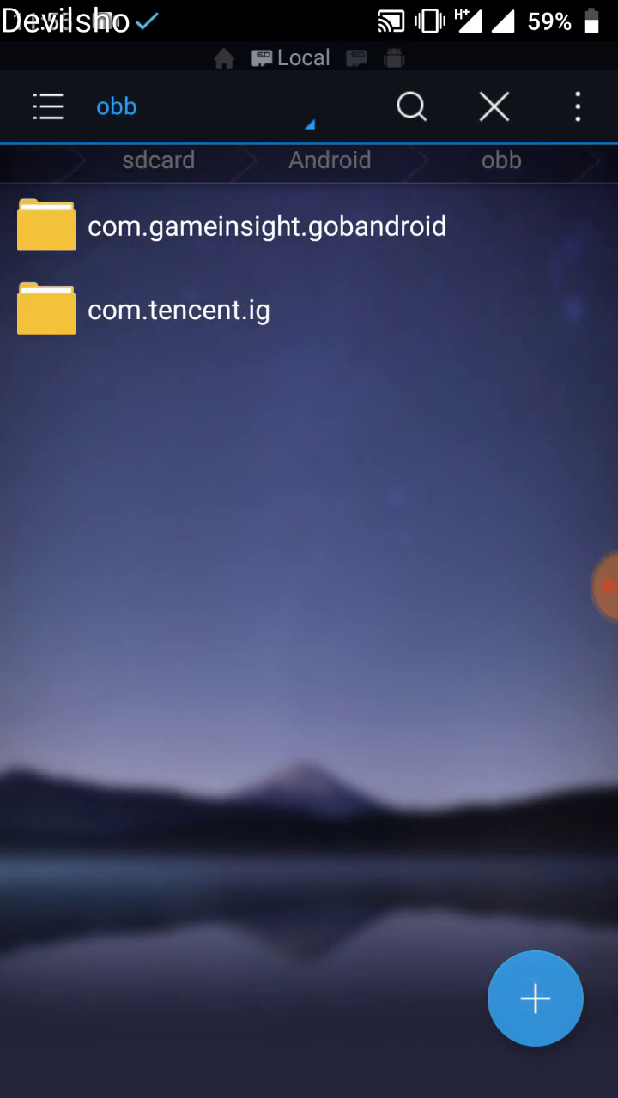
pyautogui.moveTo(386, 720); pyautogui.dragTo(434, 674)
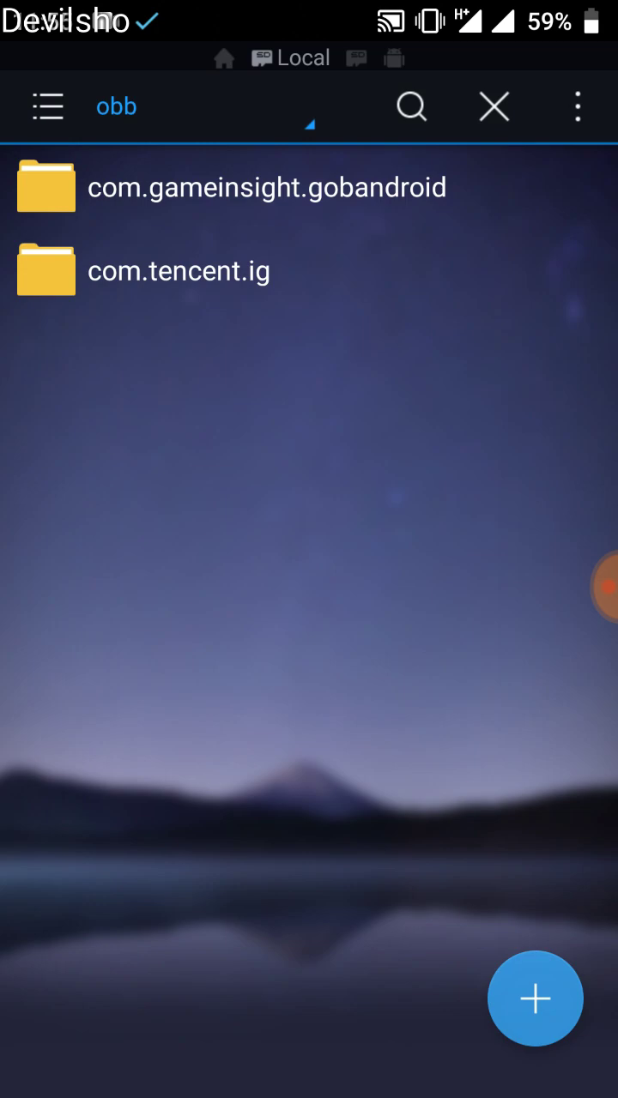
pyautogui.moveTo(363, 632); pyautogui.dragTo(372, 591)
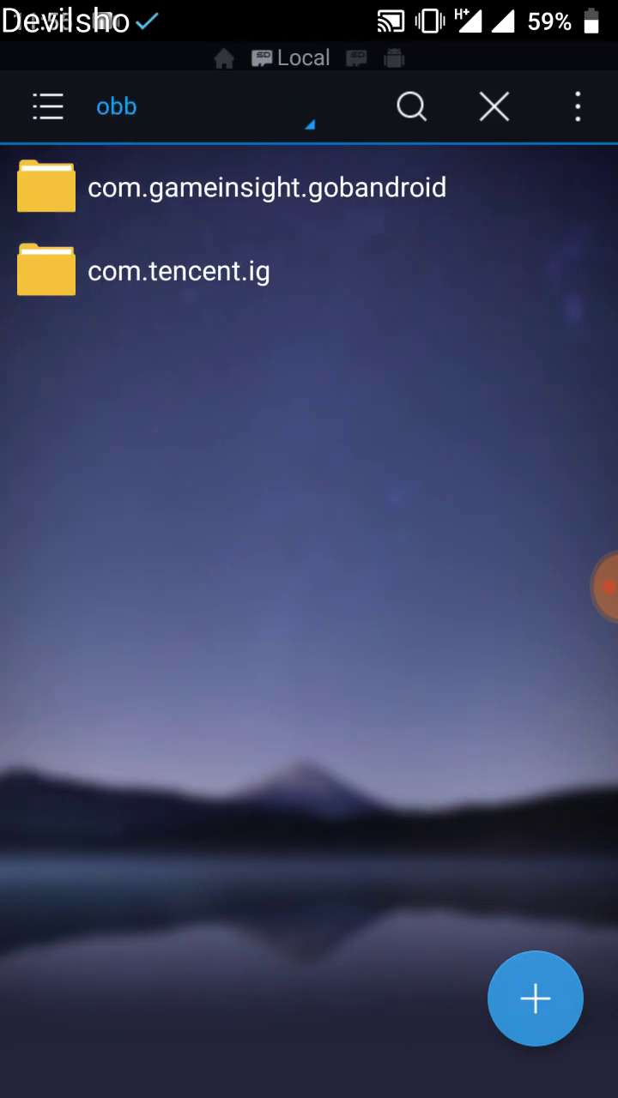
# Step: Swipe across the open windows to show the sdcard root listing
pyautogui.moveTo(481, 627); pyautogui.dragTo(387, 627)
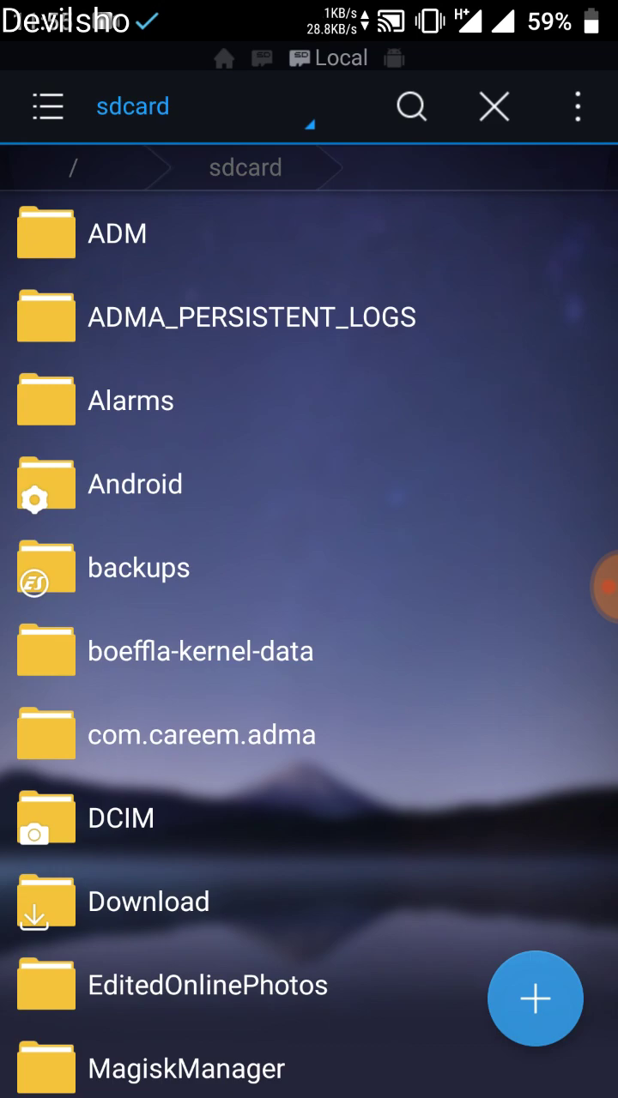
pyautogui.moveTo(480, 627)
pyautogui.mouseDown()
pyautogui.moveTo(257, 626)
pyautogui.moveTo(480, 627)
pyautogui.mouseUp()
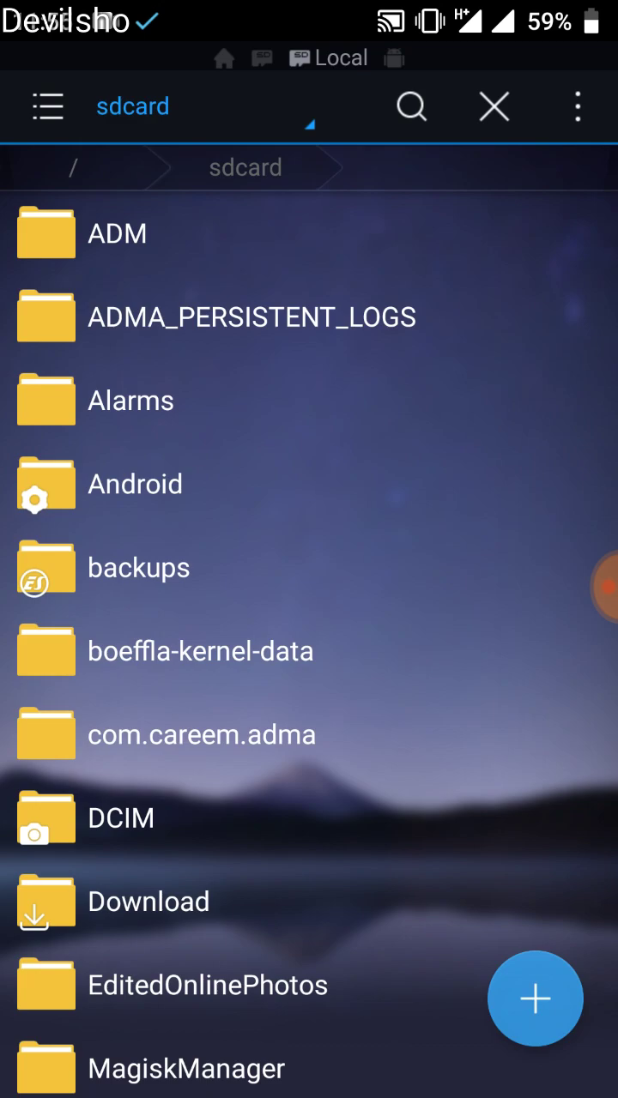
pyautogui.click(532, 662)
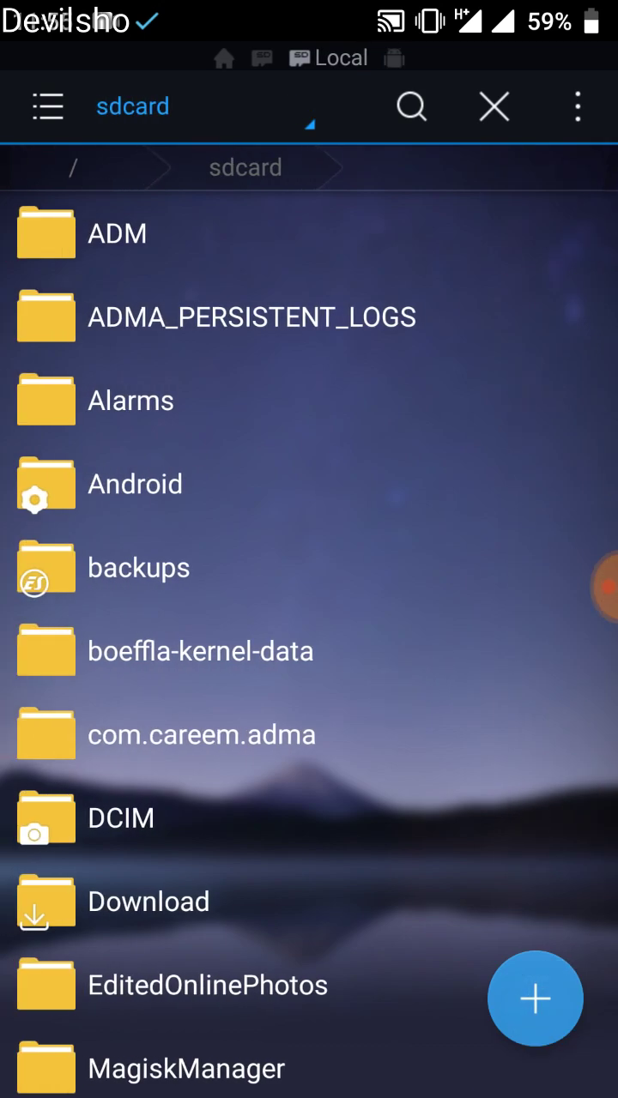